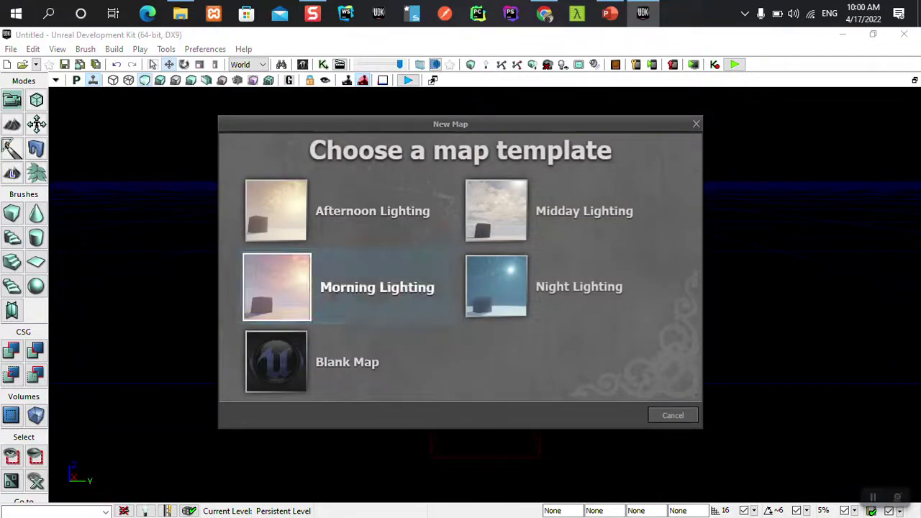
Start a level from the Blank Map template and open the Cube brush builder settings
{"action": "left_click", "coordinate": [288, 360]}
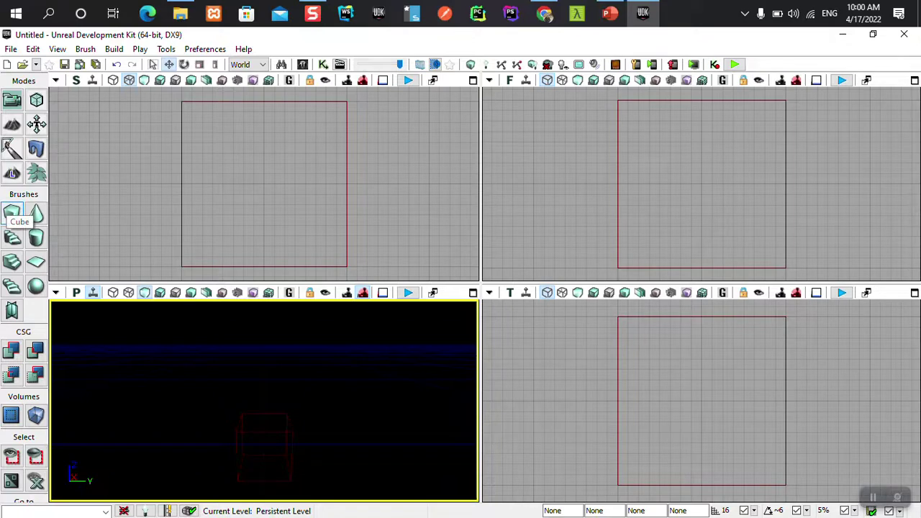
{"action": "right_click", "coordinate": [11, 212]}
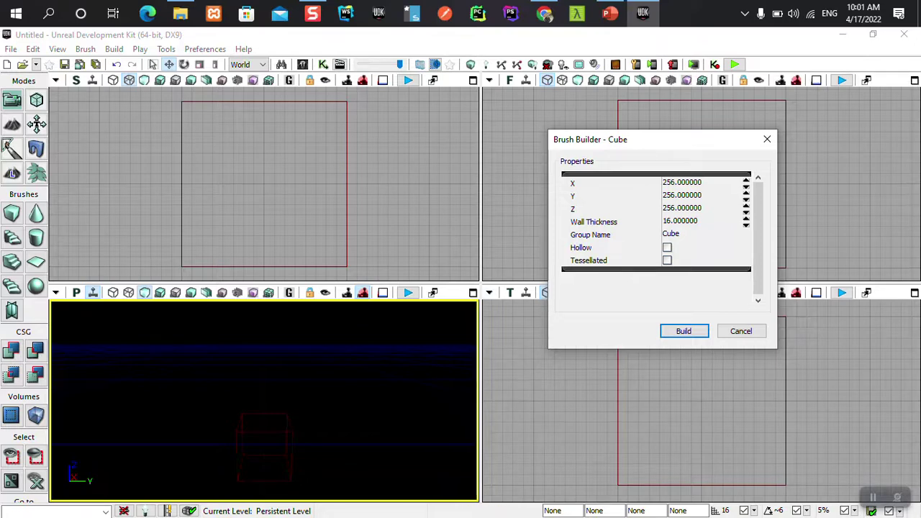
Set the cube brush to X 512, Y 512, Z 16 and close the Brush Builder
{"action": "left_click", "coordinate": [681, 182]}
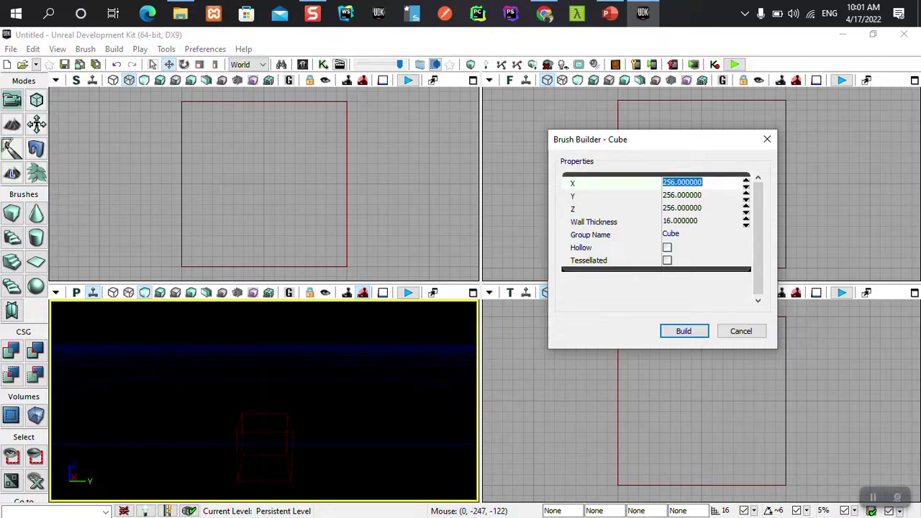
{"action": "type", "text": "512"}
{"action": "left_click", "coordinate": [681, 195]}
{"action": "type", "text": "512"}
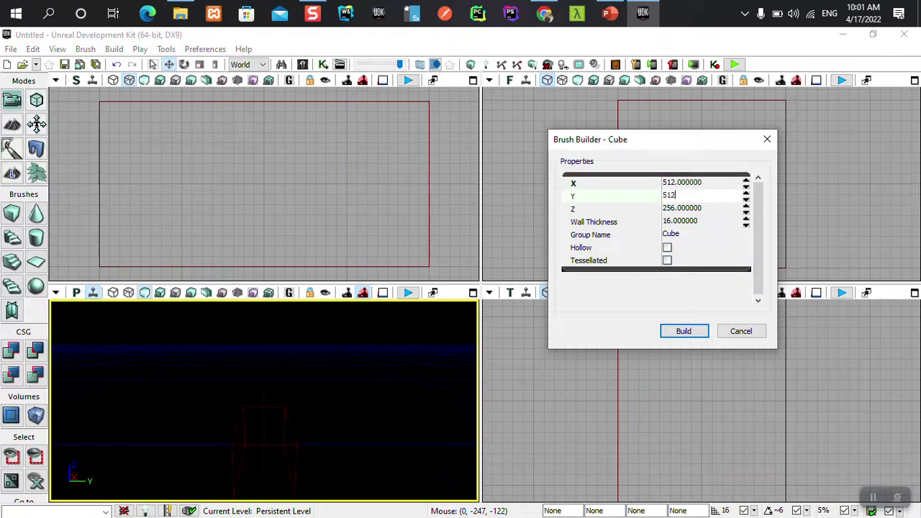
{"action": "left_click", "coordinate": [681, 208]}
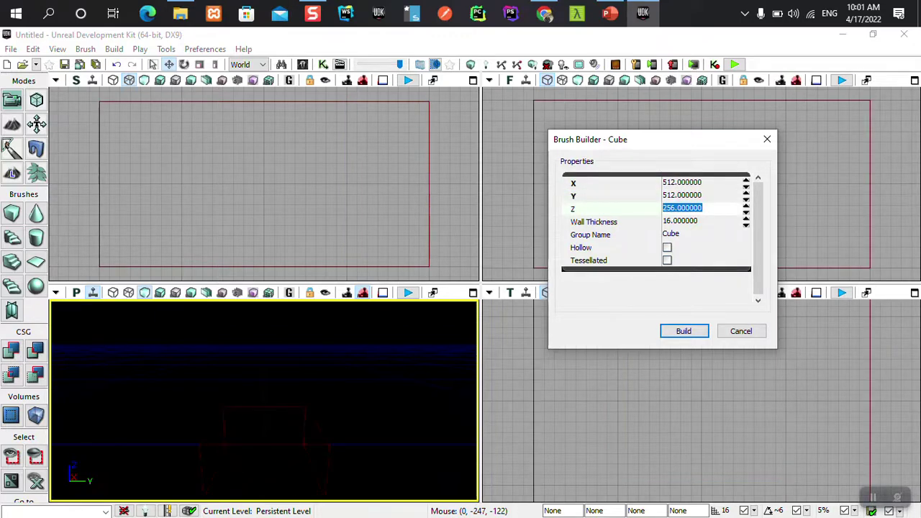
{"action": "type", "text": "16"}
{"action": "key", "text": "Return"}
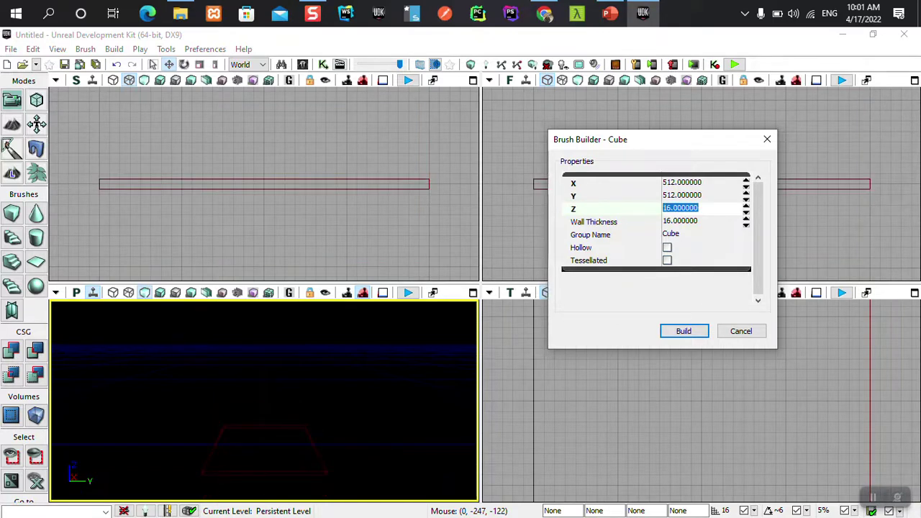
{"action": "left_click", "coordinate": [741, 331]}
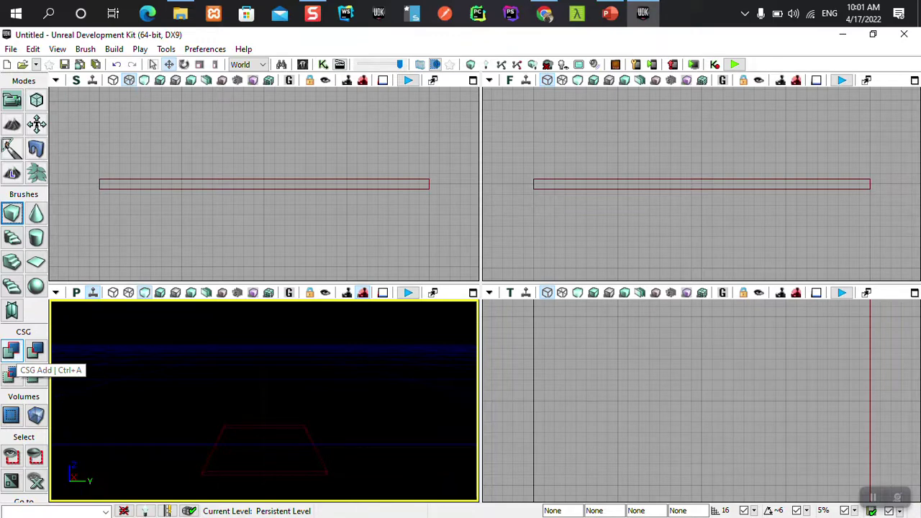
Add the 512 × 512 × 16 slab as solid CSG geometry and maximize the Top viewport
{"action": "left_click", "coordinate": [11, 350]}
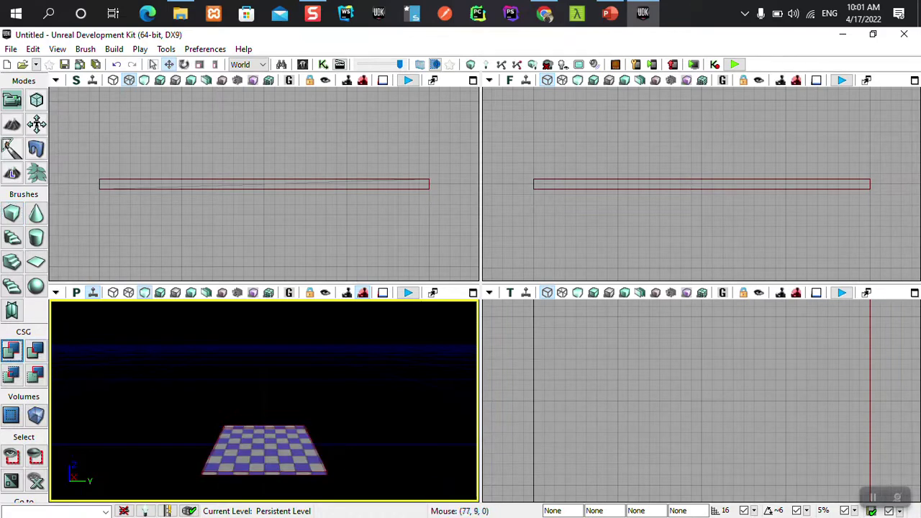
{"action": "left_click", "coordinate": [727, 398]}
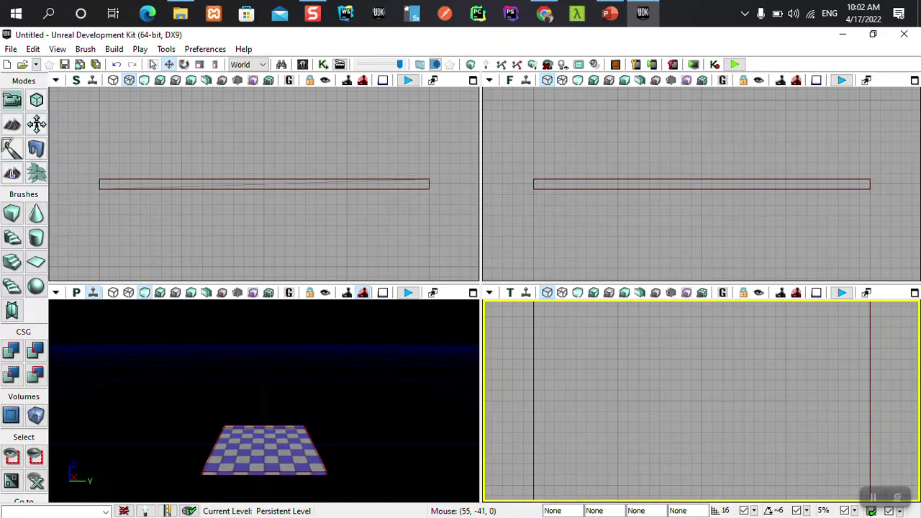
{"action": "left_click", "coordinate": [915, 292]}
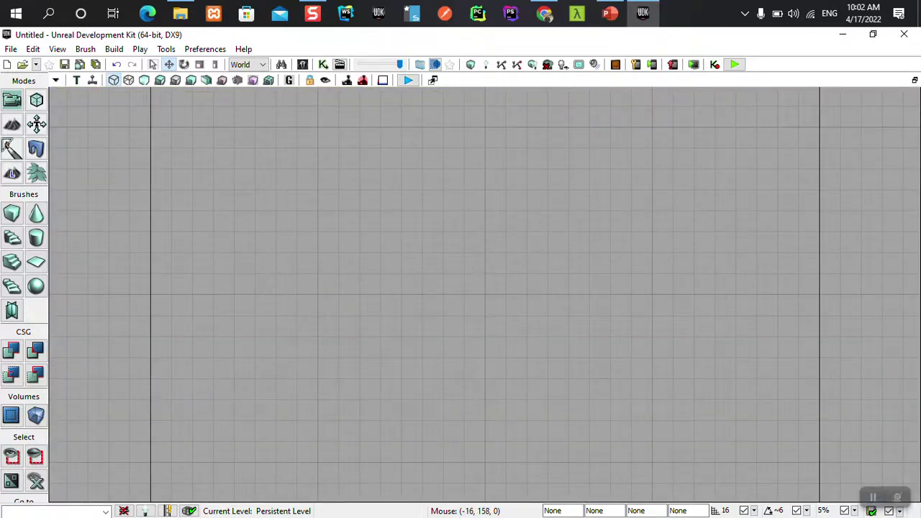
Zoom and pan the Top view to center the brush outline
{"action": "scroll", "coordinate": [485, 293], "scroll_direction": "up", "scroll_amount": 4}
{"action": "scroll", "coordinate": [485, 294], "scroll_direction": "down", "scroll_amount": 1}
{"action": "scroll", "coordinate": [485, 294], "scroll_direction": "down", "scroll_amount": 1}
{"action": "scroll", "coordinate": [485, 293], "scroll_direction": "up", "scroll_amount": 2}
{"action": "scroll", "coordinate": [485, 293], "scroll_direction": "up", "scroll_amount": 2}
{"action": "scroll", "coordinate": [485, 293], "scroll_direction": "up", "scroll_amount": 1}
{"action": "scroll", "coordinate": [485, 294], "scroll_direction": "down", "scroll_amount": 2}
{"action": "scroll", "coordinate": [485, 293], "scroll_direction": "down", "scroll_amount": 2}
{"action": "scroll", "coordinate": [485, 294], "scroll_direction": "down", "scroll_amount": 1}
{"action": "scroll", "coordinate": [485, 294], "scroll_direction": "down", "scroll_amount": 1}
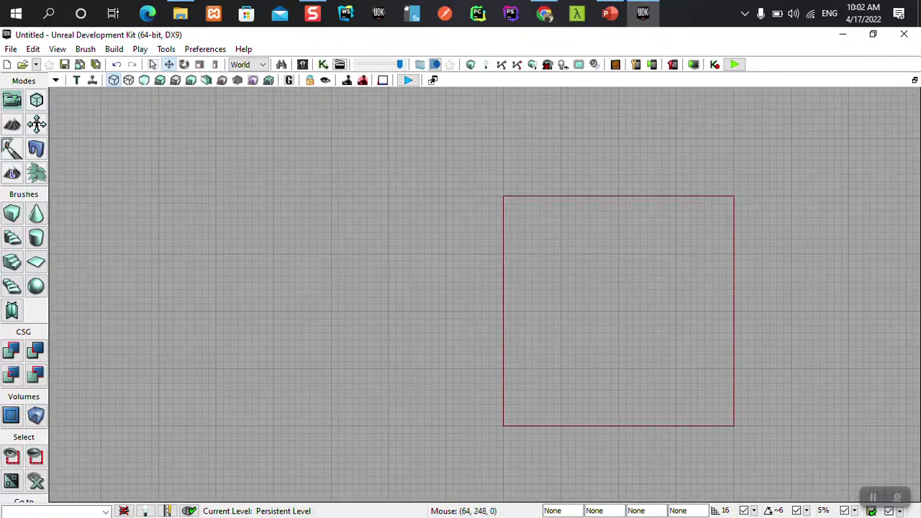
{"action": "left_click_drag", "start_coordinate": [576, 303], "coordinate": [389, 270]}
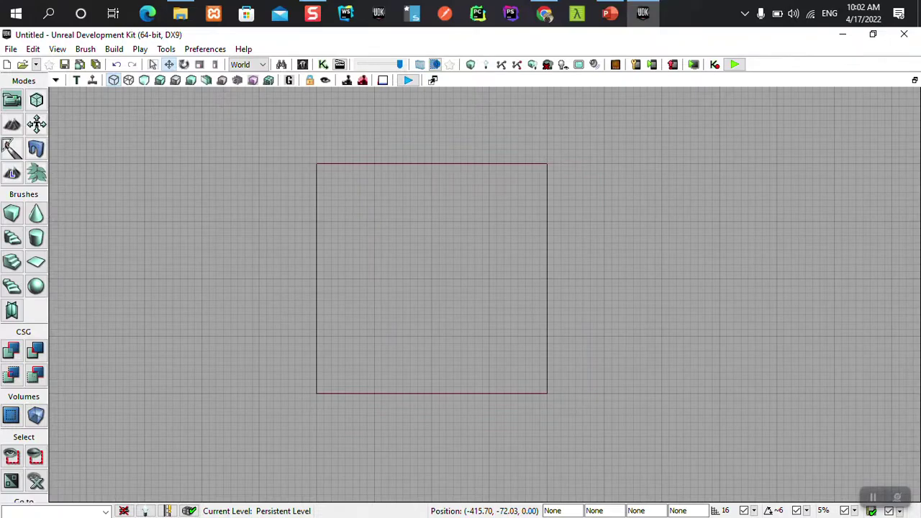
{"action": "mouse_move", "coordinate": [389, 270]}
{"action": "left_mouse_down"}
{"action": "mouse_move", "coordinate": [416, 272]}
{"action": "mouse_move", "coordinate": [289, 308]}
{"action": "mouse_move", "coordinate": [478, 265]}
{"action": "mouse_move", "coordinate": [378, 274]}
{"action": "mouse_move", "coordinate": [439, 277]}
{"action": "left_mouse_up"}
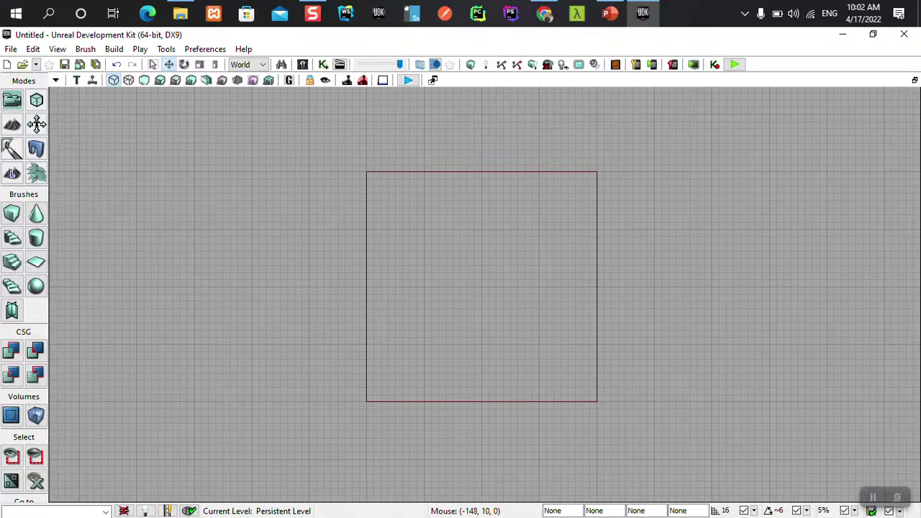
Try grid snap sizes 8 and 4, then set the snap back to 16
{"action": "left_click", "coordinate": [754, 511]}
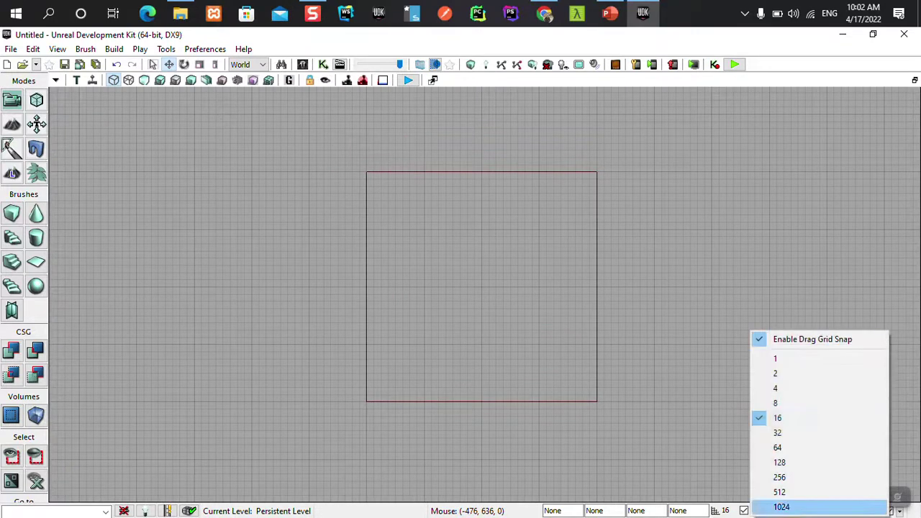
{"action": "left_click", "coordinate": [775, 403]}
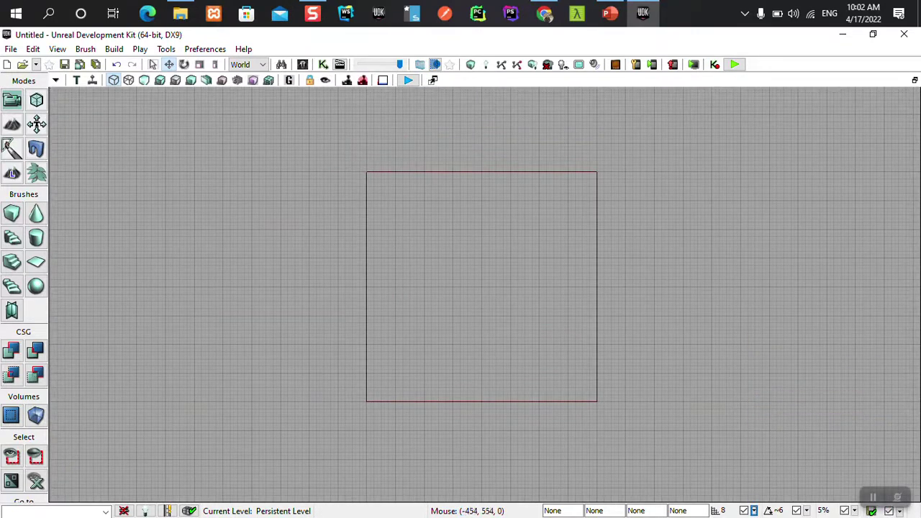
{"action": "left_click", "coordinate": [754, 511]}
{"action": "left_click", "coordinate": [775, 388]}
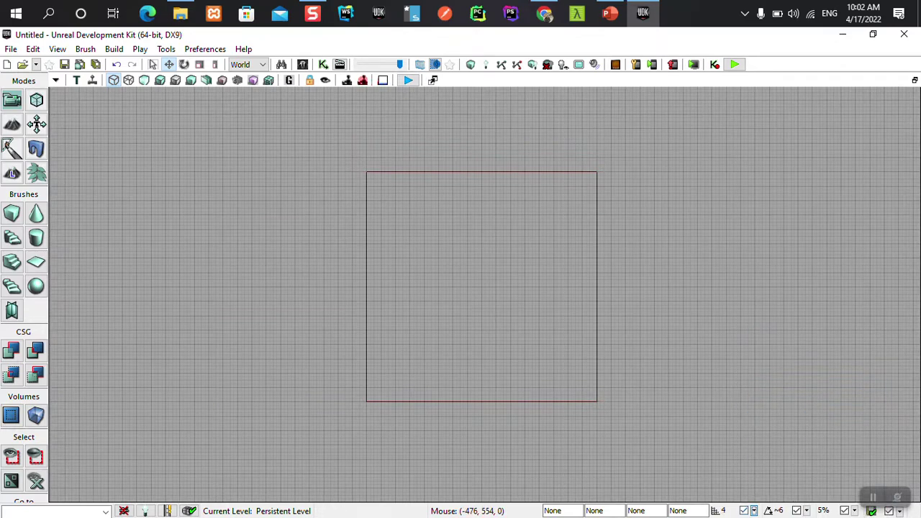
{"action": "left_click", "coordinate": [754, 511]}
{"action": "left_click", "coordinate": [775, 417]}
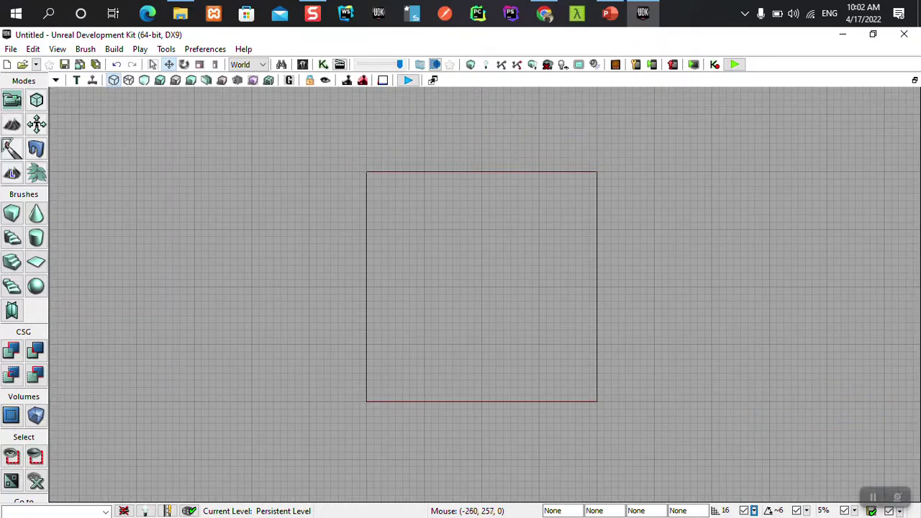
Select the builder brush, return to the four-viewport layout, and deselect it
{"action": "left_click", "coordinate": [366, 401]}
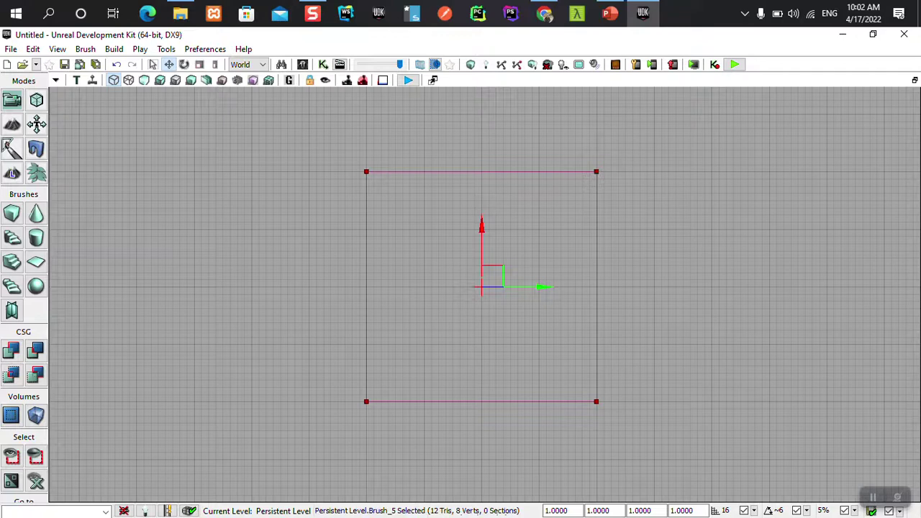
{"action": "left_click", "coordinate": [914, 80]}
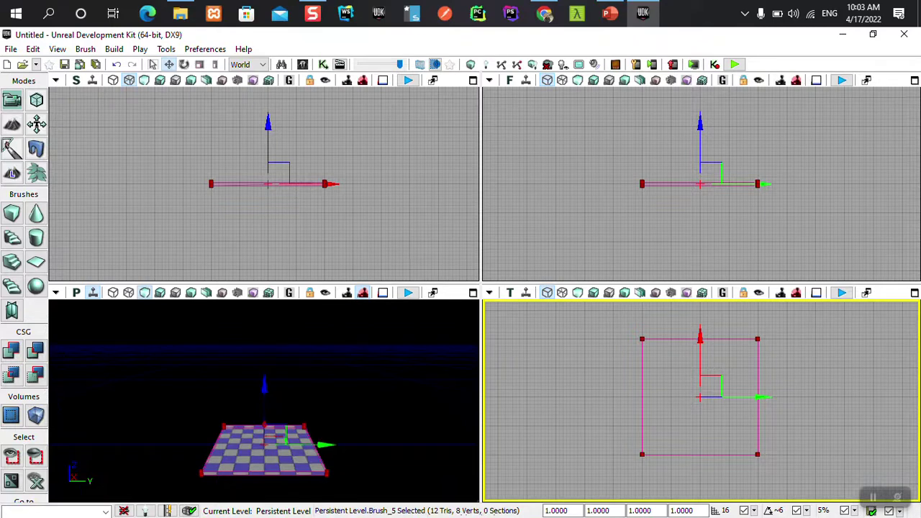
{"action": "left_click", "coordinate": [915, 293]}
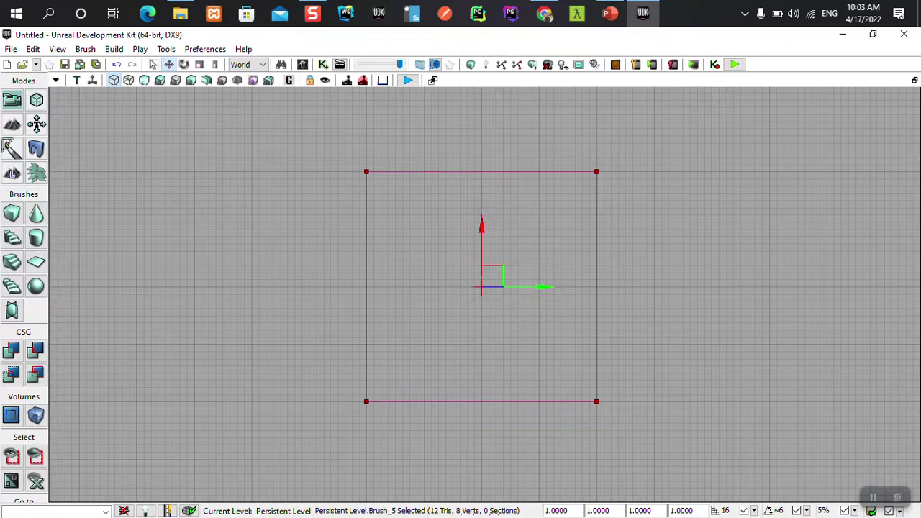
{"action": "left_click", "coordinate": [915, 80]}
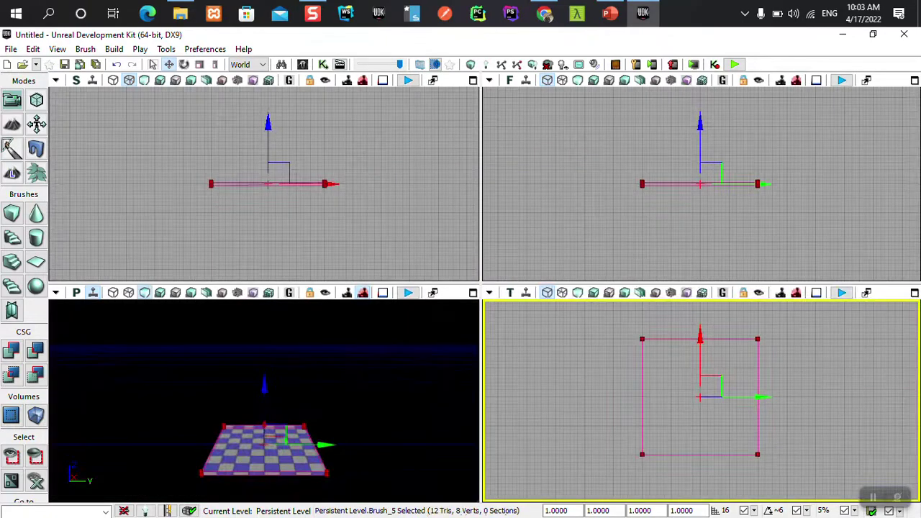
{"action": "key", "text": "Escape"}
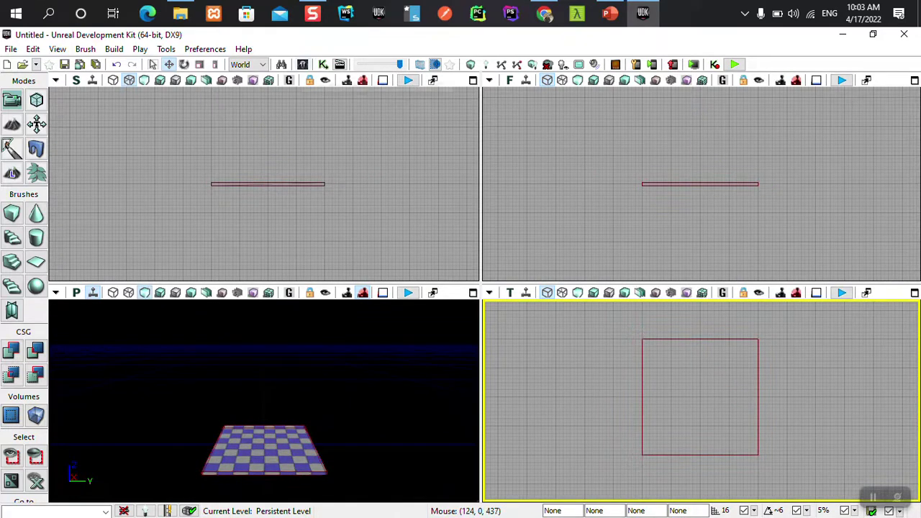
Filter the Content Browser to skeletal meshes, pick SK_CH_IronGuard_MaleA, and close the browser
{"action": "left_click", "coordinate": [303, 65]}
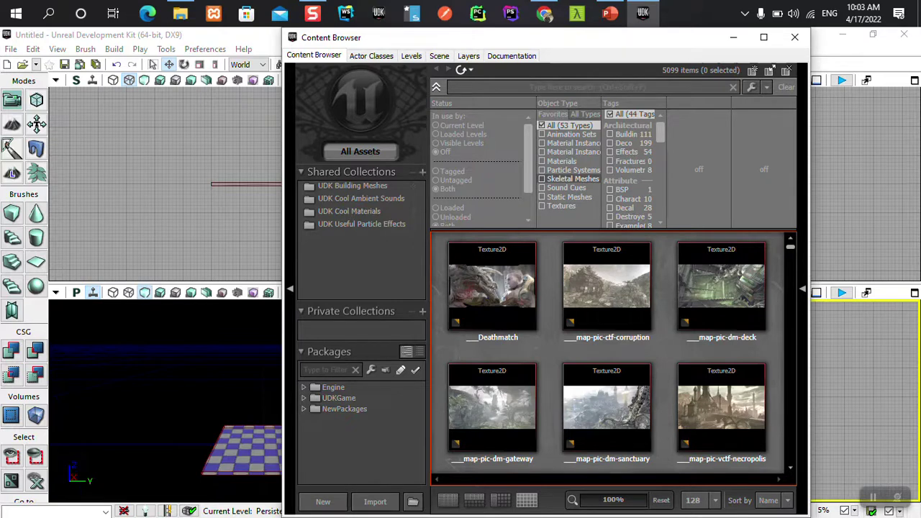
{"action": "left_click", "coordinate": [568, 178]}
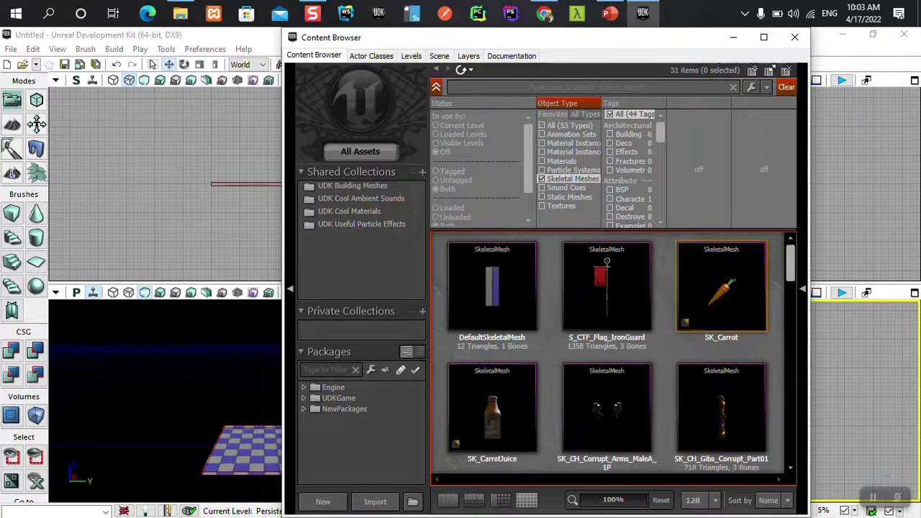
{"action": "scroll", "coordinate": [607, 432], "scroll_direction": "down", "scroll_amount": 3}
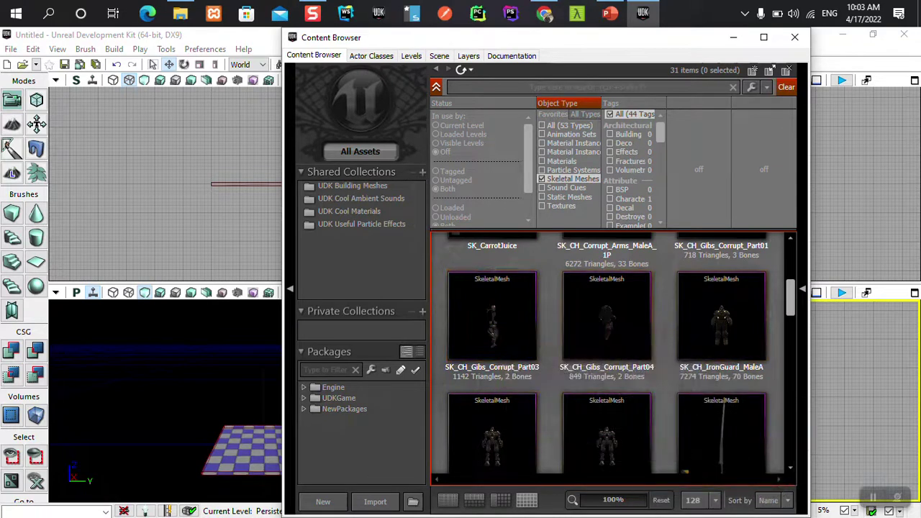
{"action": "mouse_move", "coordinate": [725, 352]}
{"action": "mouse_move", "coordinate": [728, 318]}
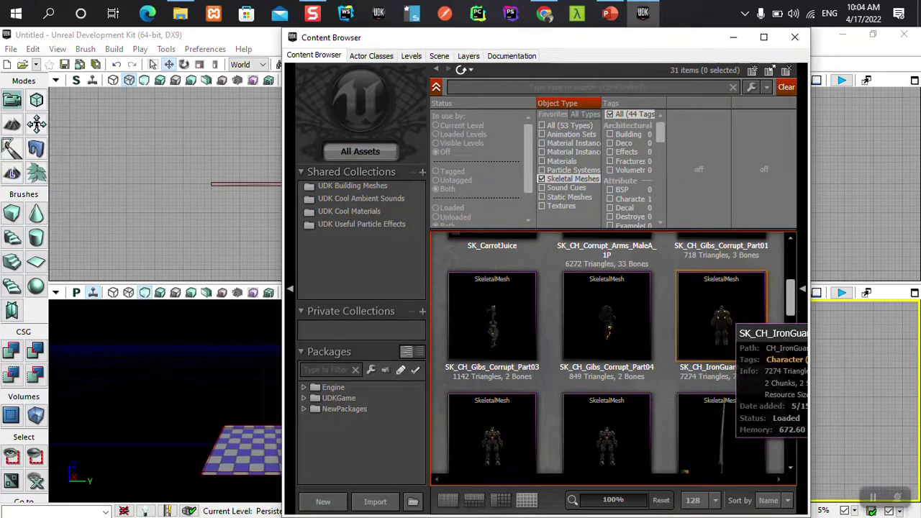
{"action": "left_click", "coordinate": [723, 317]}
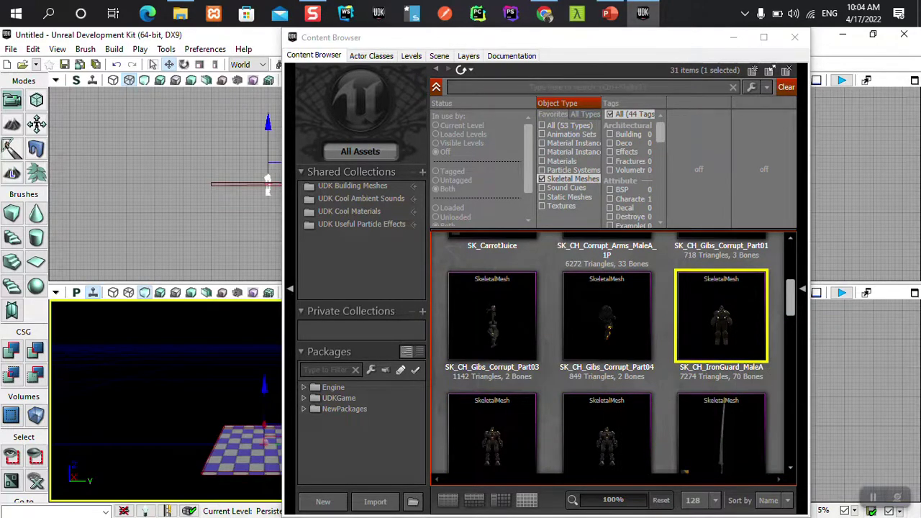
{"action": "left_click", "coordinate": [794, 38]}
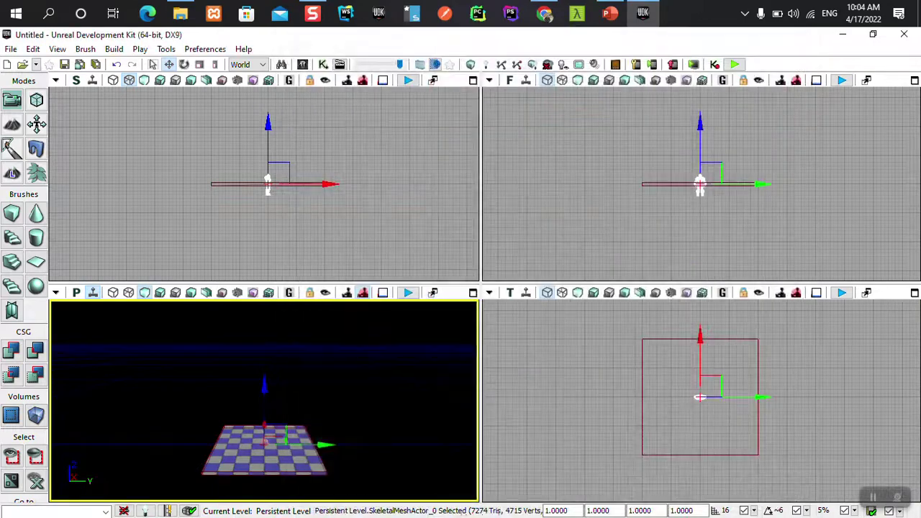
Zoom and pan the front view to frame the floor, then select the IronGuard character
{"action": "left_click", "coordinate": [805, 263]}
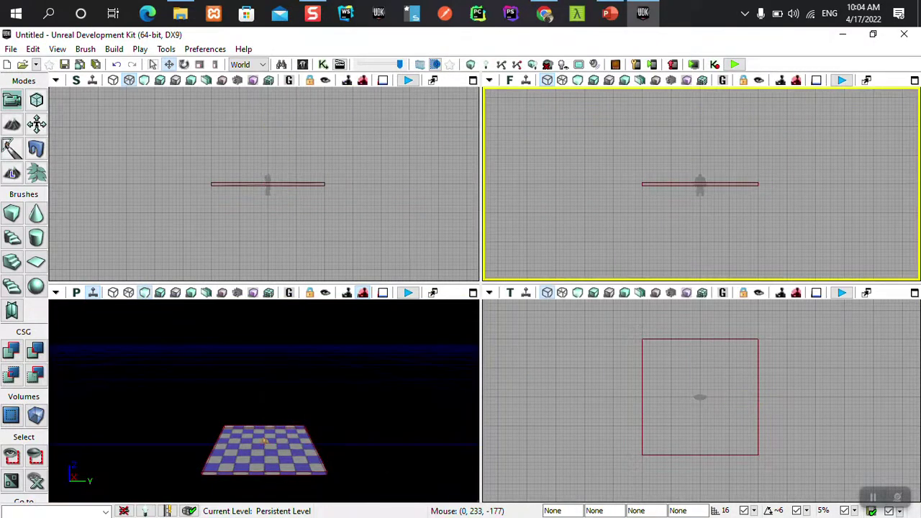
{"action": "scroll", "coordinate": [759, 223], "scroll_direction": "up", "scroll_amount": 2}
{"action": "scroll", "coordinate": [759, 223], "scroll_direction": "up", "scroll_amount": 2}
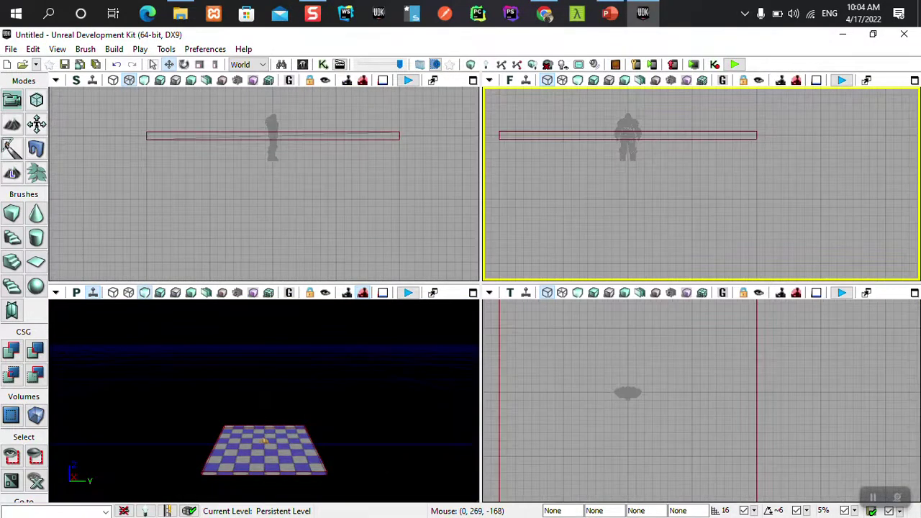
{"action": "left_click_drag", "start_coordinate": [720, 166], "coordinate": [783, 225]}
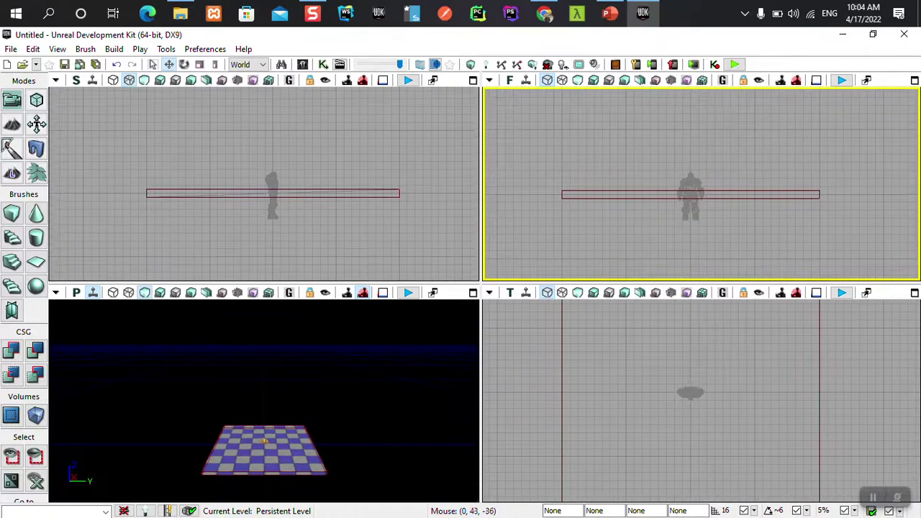
{"action": "left_click", "coordinate": [690, 198]}
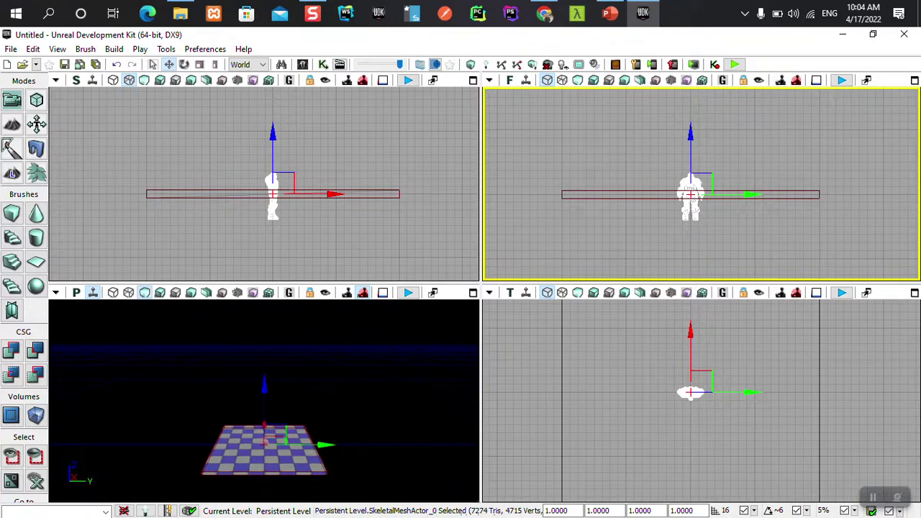
{"action": "left_click", "coordinate": [792, 237]}
{"action": "left_click", "coordinate": [792, 194]}
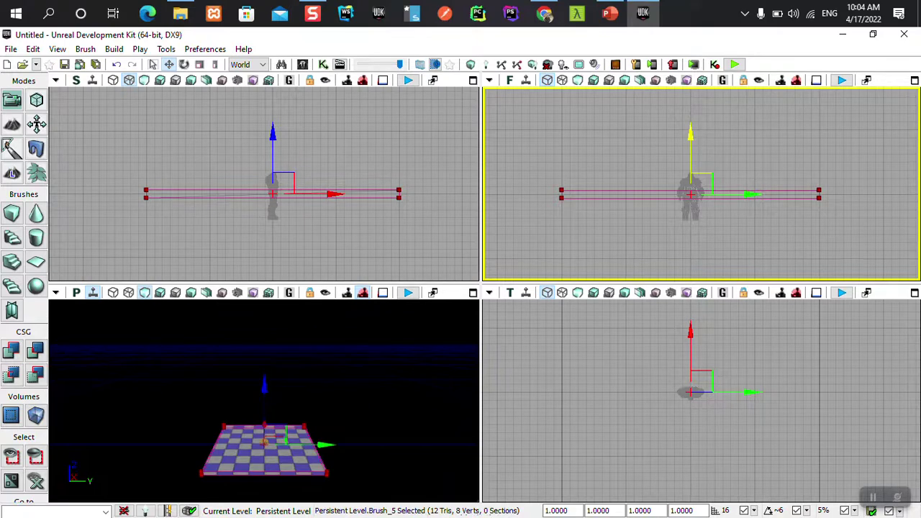
{"action": "left_click", "coordinate": [691, 197]}
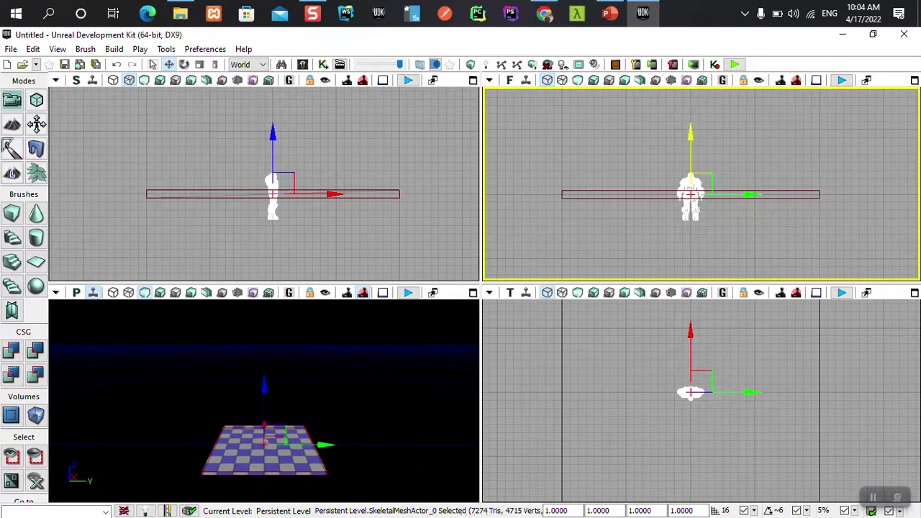
Drag the IronGuard character onto the floor's left side and deselect it
{"action": "mouse_move", "coordinate": [690, 133]}
{"action": "left_mouse_down"}
{"action": "mouse_move", "coordinate": [690, 115]}
{"action": "mouse_move", "coordinate": [690, 140]}
{"action": "left_mouse_up"}
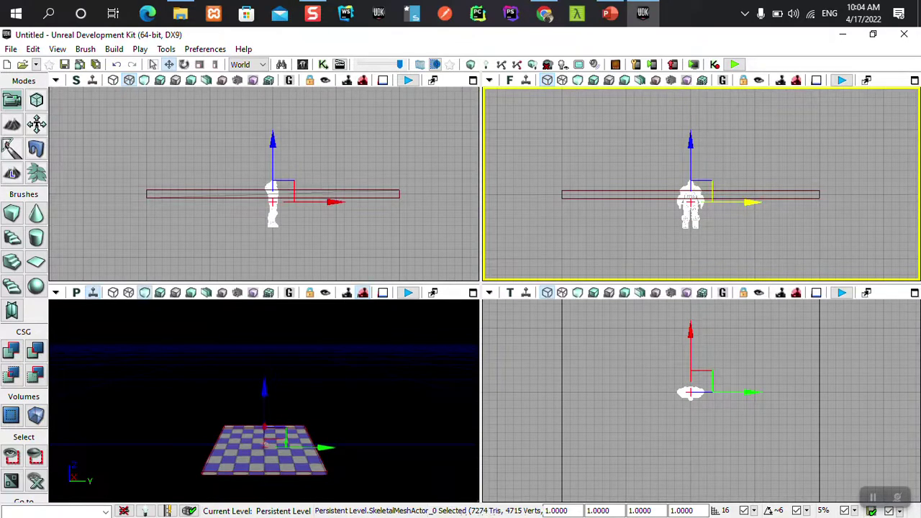
{"action": "left_click_drag", "start_coordinate": [752, 204], "coordinate": [760, 202]}
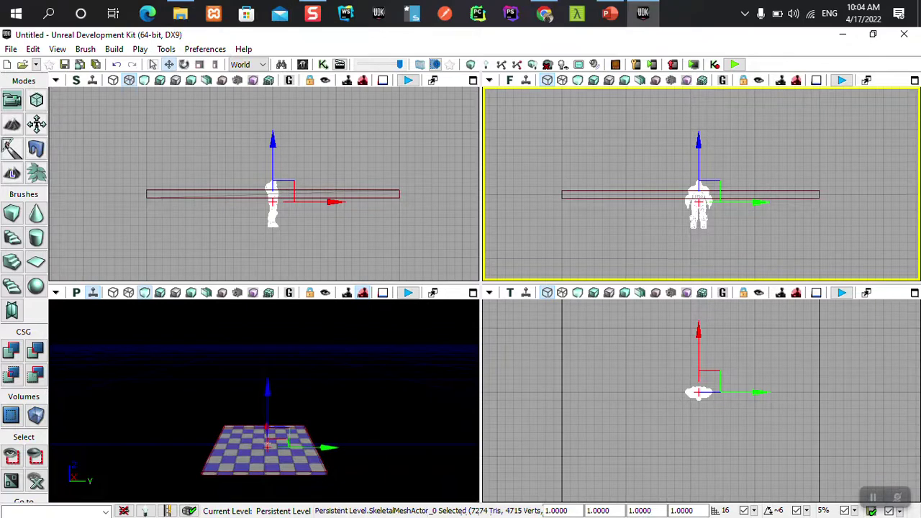
{"action": "mouse_move", "coordinate": [709, 185]}
{"action": "left_mouse_down"}
{"action": "mouse_move", "coordinate": [685, 218]}
{"action": "mouse_move", "coordinate": [718, 121]}
{"action": "mouse_move", "coordinate": [701, 146]}
{"action": "left_mouse_up"}
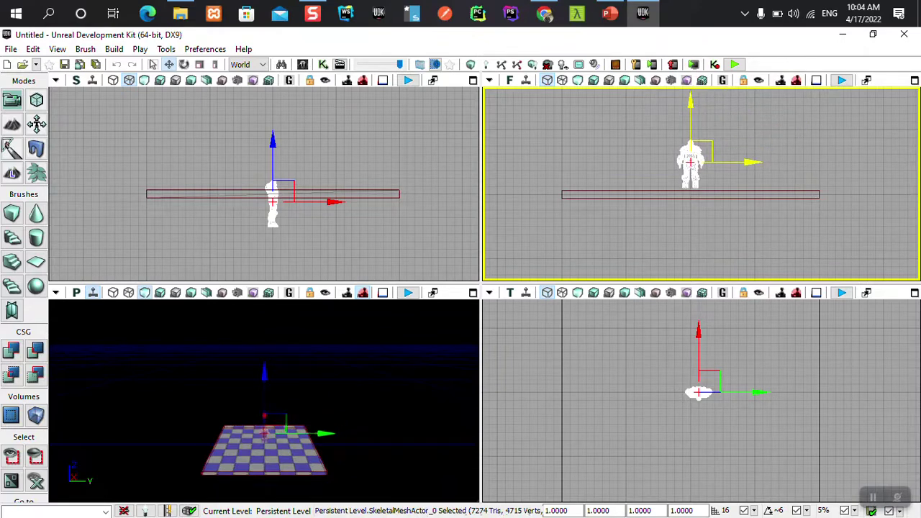
{"action": "mouse_move", "coordinate": [691, 162]}
{"action": "left_mouse_down"}
{"action": "mouse_move", "coordinate": [634, 170]}
{"action": "mouse_move", "coordinate": [577, 162]}
{"action": "left_mouse_up"}
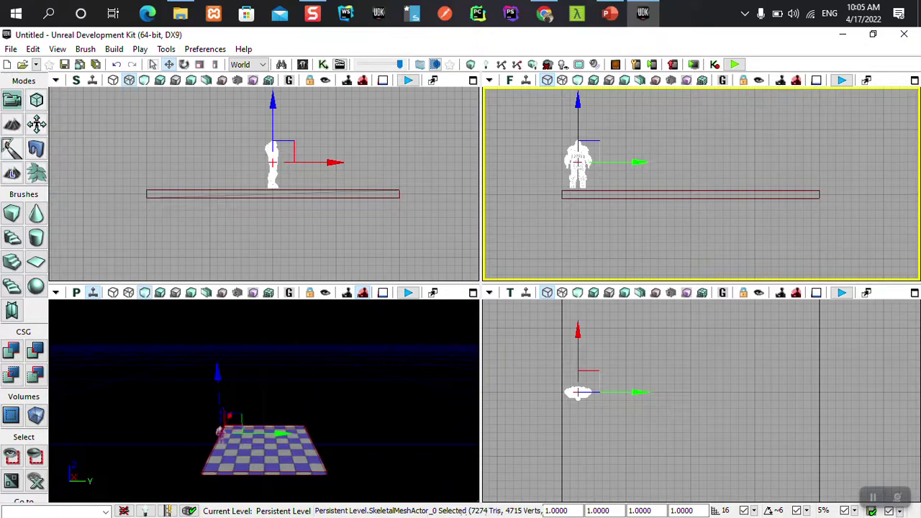
{"action": "key", "text": "Escape"}
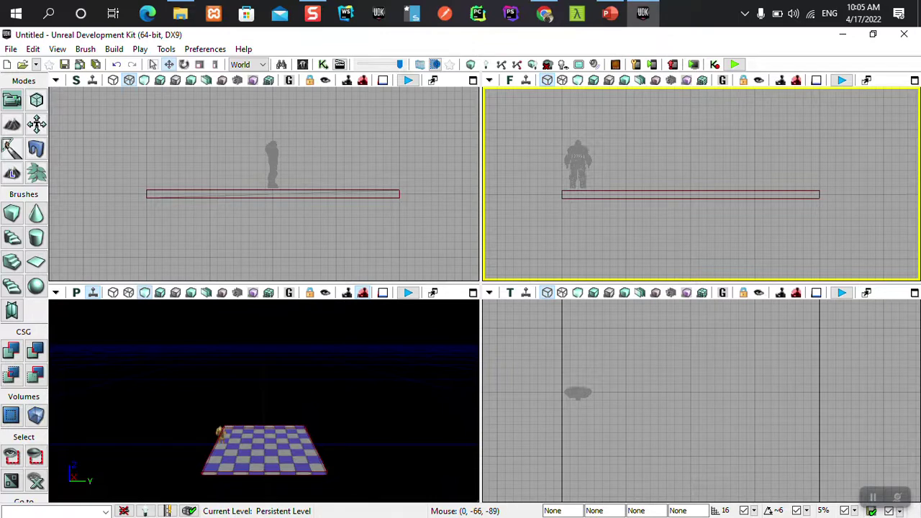
Maximize the Top view, zoom out and pan to show the whole floor, then select all
{"action": "left_click", "coordinate": [915, 292]}
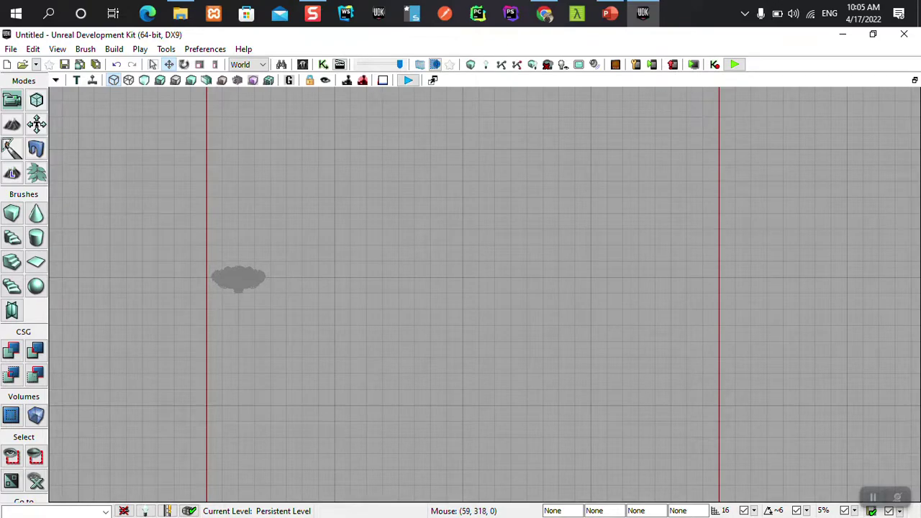
{"action": "scroll", "coordinate": [636, 292], "scroll_direction": "down", "scroll_amount": 1}
{"action": "scroll", "coordinate": [637, 292], "scroll_direction": "down", "scroll_amount": 2}
{"action": "scroll", "coordinate": [640, 294], "scroll_direction": "down", "scroll_amount": 1}
{"action": "scroll", "coordinate": [640, 293], "scroll_direction": "down", "scroll_amount": 1}
{"action": "scroll", "coordinate": [640, 293], "scroll_direction": "down", "scroll_amount": 1}
{"action": "scroll", "coordinate": [637, 295], "scroll_direction": "down", "scroll_amount": 1}
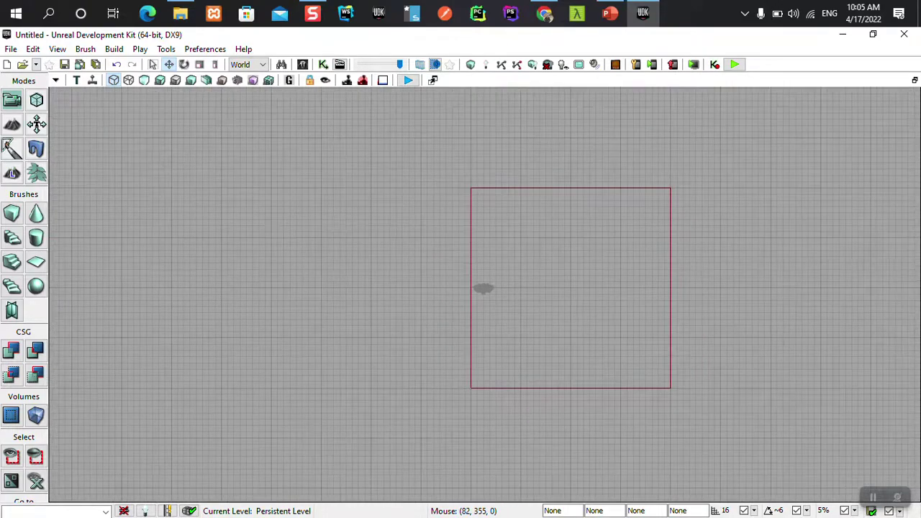
{"action": "scroll", "coordinate": [640, 293], "scroll_direction": "down", "scroll_amount": 1}
{"action": "scroll", "coordinate": [640, 293], "scroll_direction": "down", "scroll_amount": 1}
{"action": "scroll", "coordinate": [640, 293], "scroll_direction": "down", "scroll_amount": 1}
{"action": "mouse_move", "coordinate": [640, 294]}
{"action": "left_mouse_down"}
{"action": "mouse_move", "coordinate": [585, 293]}
{"action": "mouse_move", "coordinate": [558, 312]}
{"action": "left_mouse_up"}
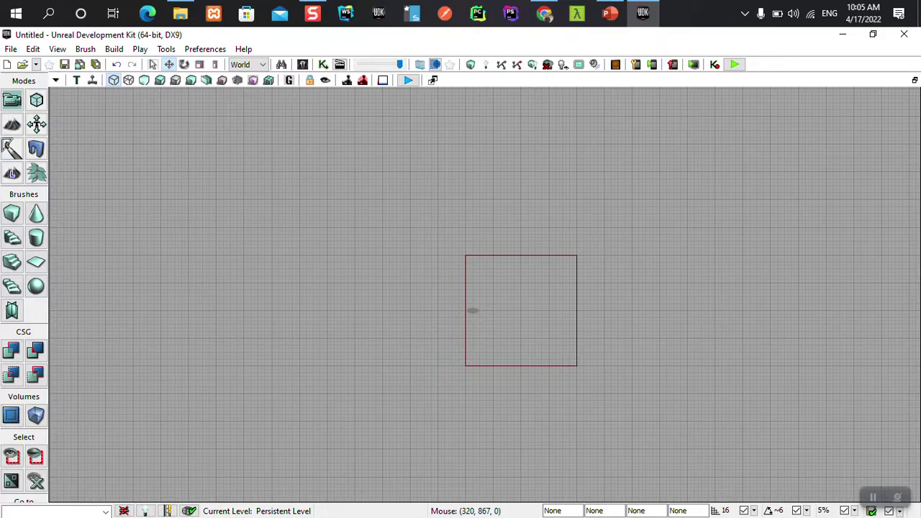
{"action": "key", "text": "ctrl+a"}
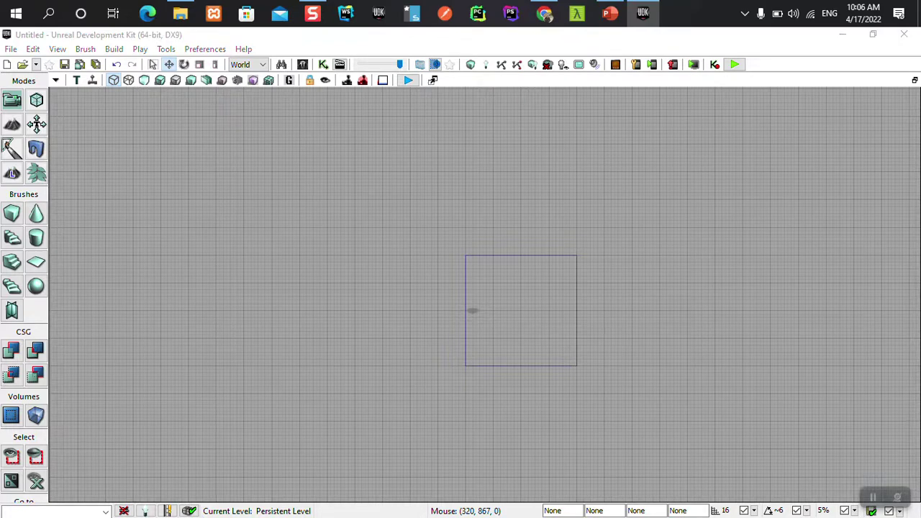
Launch Paint from the Windows search and undo a test stroke
{"action": "key", "text": "super"}
{"action": "type", "text": "paint"}
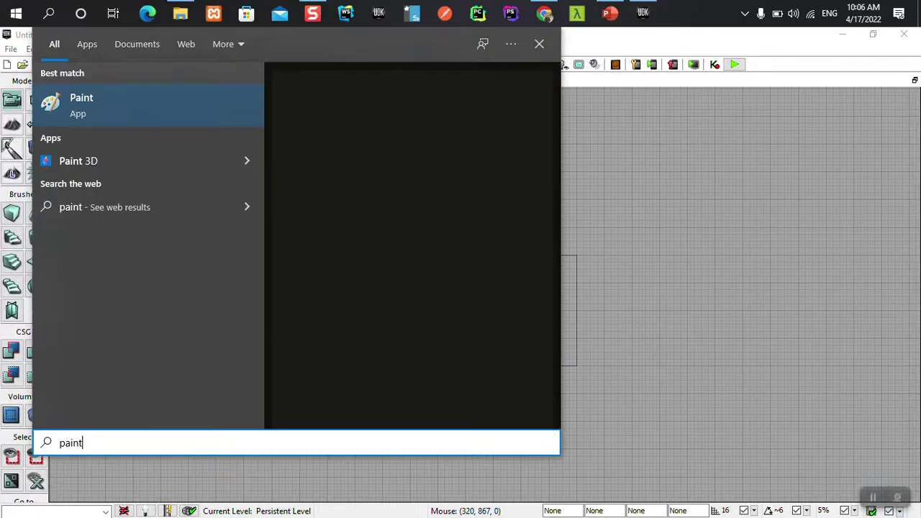
{"action": "key", "text": "Return"}
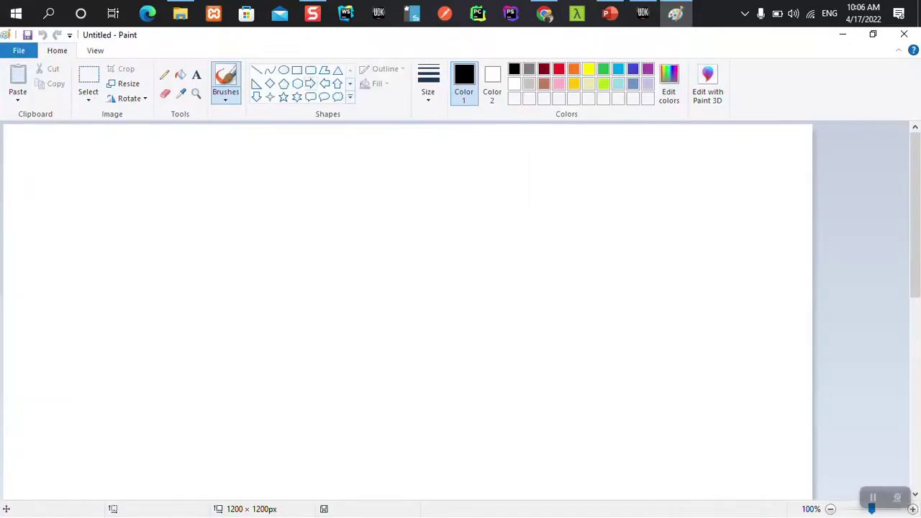
{"action": "left_click_drag", "start_coordinate": [480, 181], "coordinate": [187, 329]}
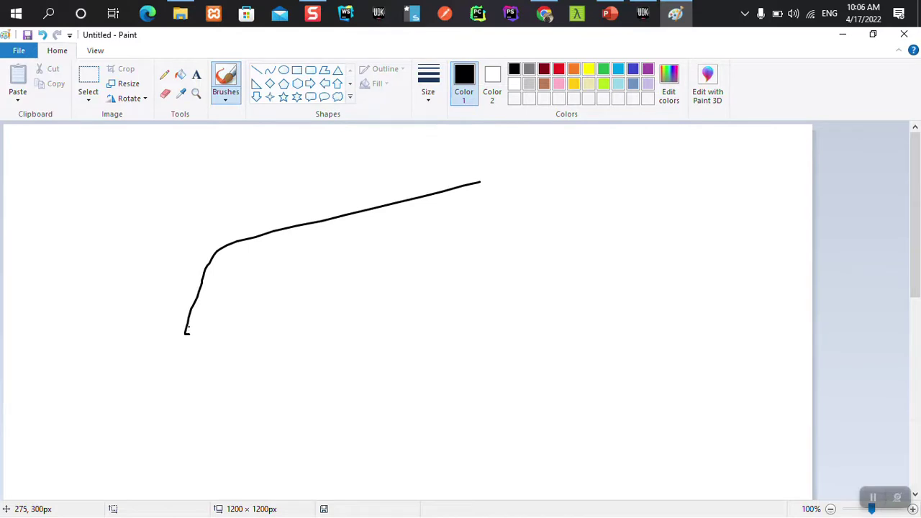
{"action": "key", "text": "ctrl+z"}
Draw a rectangle and a small stick figure inside it with a thicker pencil
{"action": "left_click", "coordinate": [296, 70]}
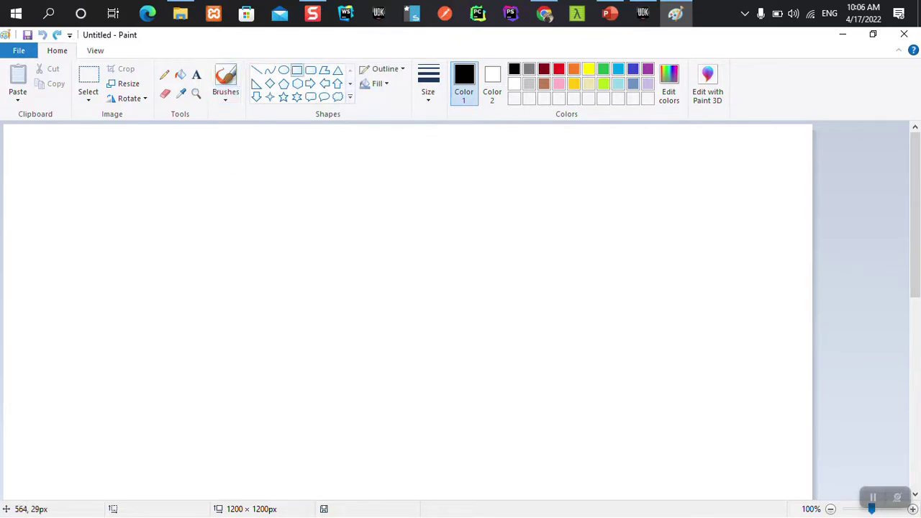
{"action": "left_click_drag", "start_coordinate": [476, 158], "coordinate": [247, 348]}
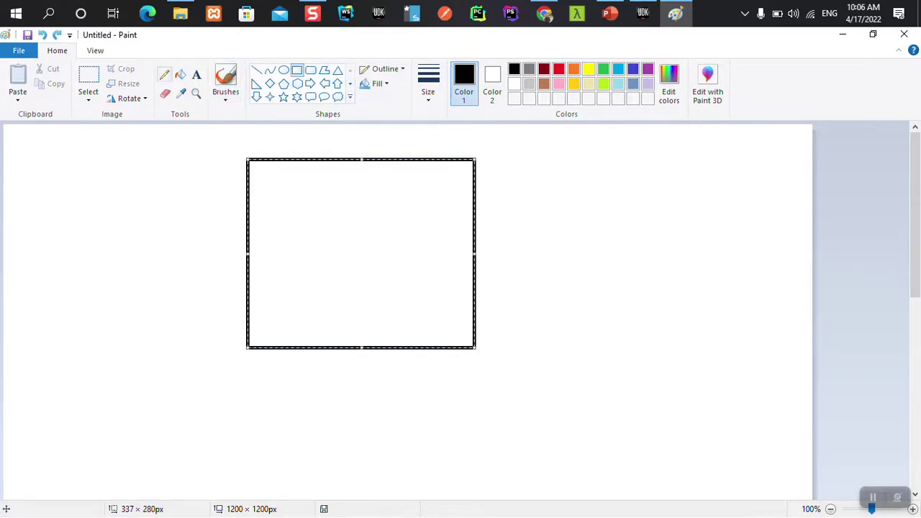
{"action": "left_click", "coordinate": [164, 74]}
{"action": "left_click", "coordinate": [428, 83]}
{"action": "left_click", "coordinate": [459, 127]}
{"action": "mouse_move", "coordinate": [280, 232]}
{"action": "left_mouse_down"}
{"action": "mouse_move", "coordinate": [287, 242]}
{"action": "mouse_move", "coordinate": [278, 259]}
{"action": "mouse_move", "coordinate": [263, 258]}
{"action": "mouse_move", "coordinate": [291, 260]}
{"action": "mouse_move", "coordinate": [270, 269]}
{"action": "mouse_move", "coordinate": [285, 277]}
{"action": "left_mouse_up"}
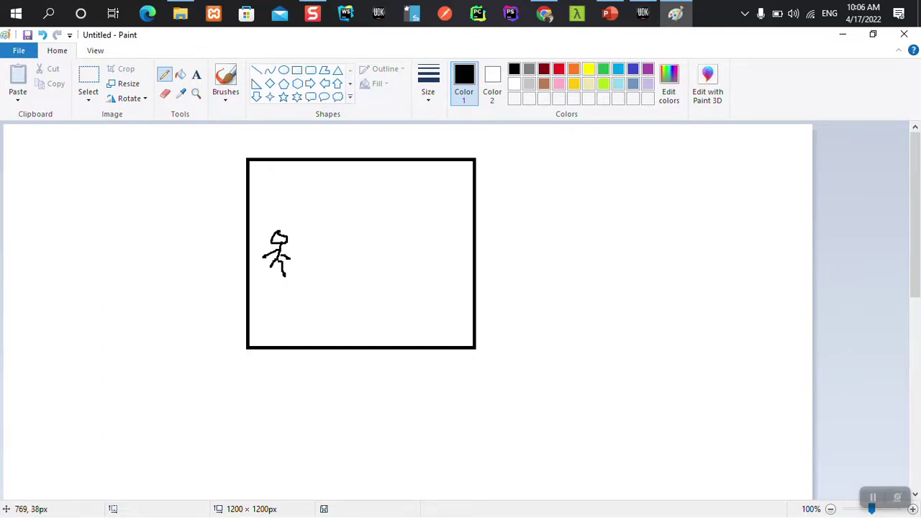
Draw a larger surrounding rectangle, a figure on the left and an X mark, then minimize Paint
{"action": "left_click", "coordinate": [296, 69]}
{"action": "left_click_drag", "start_coordinate": [574, 130], "coordinate": [84, 432]}
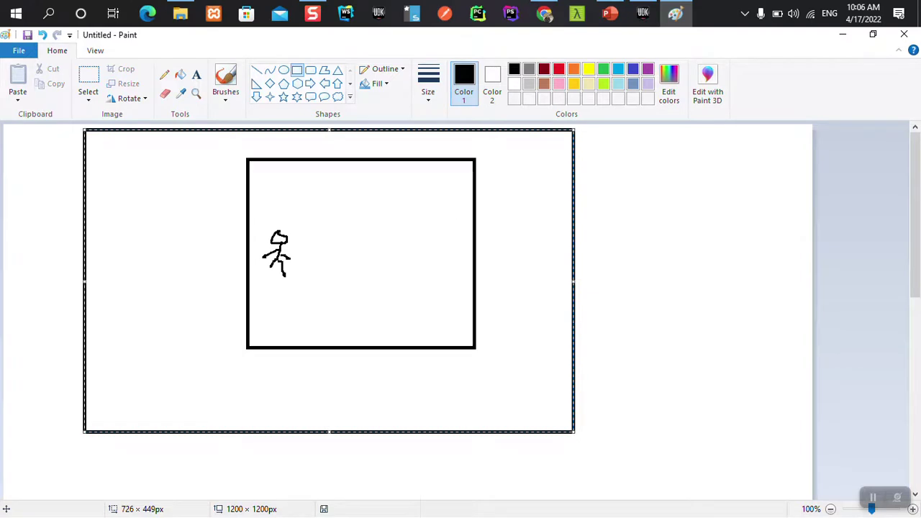
{"action": "left_click", "coordinate": [751, 217]}
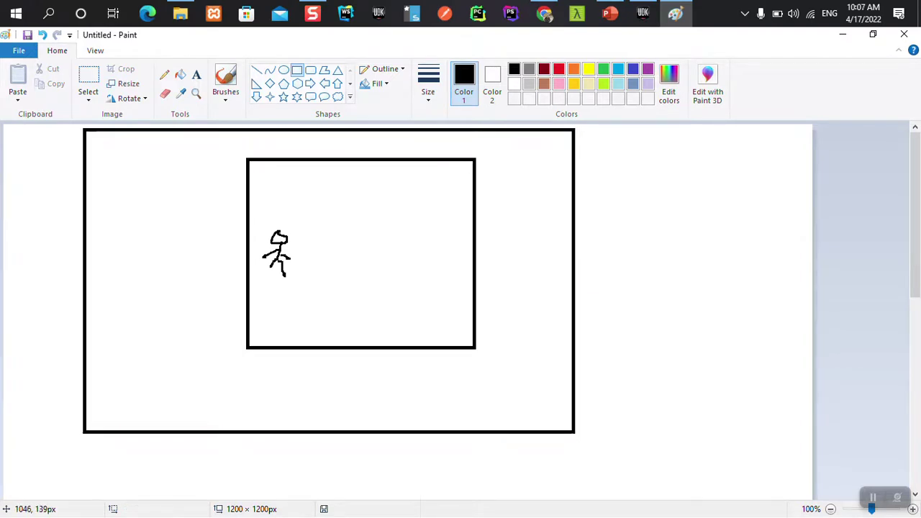
{"action": "left_click", "coordinate": [165, 74]}
{"action": "mouse_move", "coordinate": [121, 239]}
{"action": "left_mouse_down"}
{"action": "mouse_move", "coordinate": [130, 215]}
{"action": "mouse_move", "coordinate": [143, 217]}
{"action": "mouse_move", "coordinate": [144, 228]}
{"action": "mouse_move", "coordinate": [120, 245]}
{"action": "left_mouse_up"}
{"action": "mouse_move", "coordinate": [261, 176]}
{"action": "left_mouse_down"}
{"action": "mouse_move", "coordinate": [287, 155]}
{"action": "mouse_move", "coordinate": [290, 170]}
{"action": "mouse_move", "coordinate": [350, 195]}
{"action": "mouse_move", "coordinate": [322, 205]}
{"action": "mouse_move", "coordinate": [394, 213]}
{"action": "left_mouse_up"}
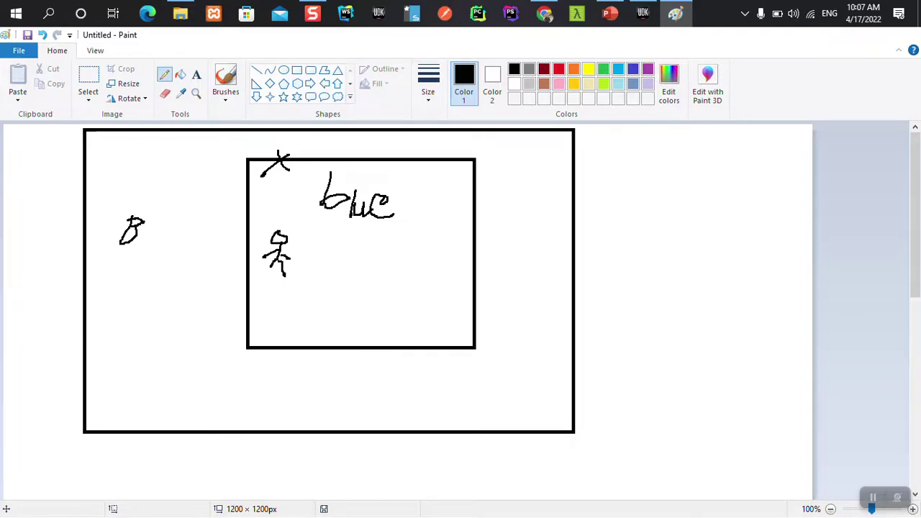
{"action": "left_click", "coordinate": [842, 34]}
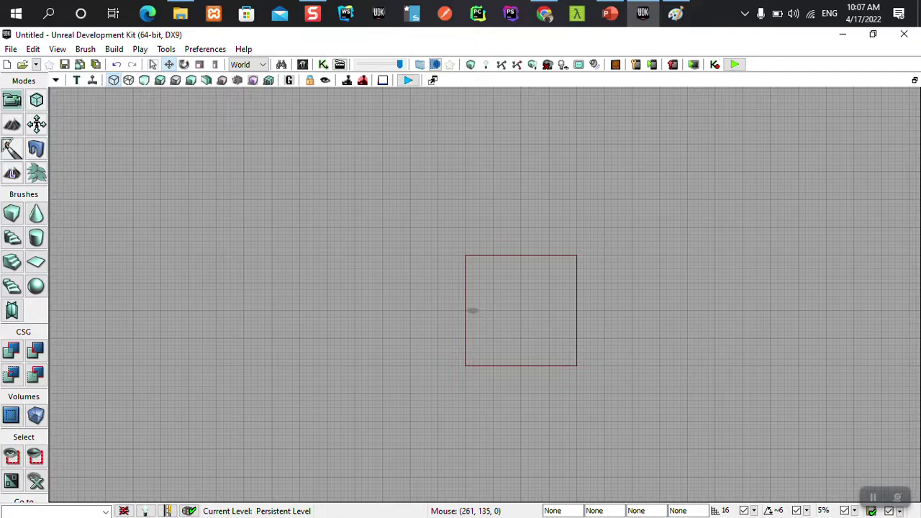
Maximize the Top view, switch to Geometry Mode, and select the builder brush
{"action": "left_click", "coordinate": [915, 80]}
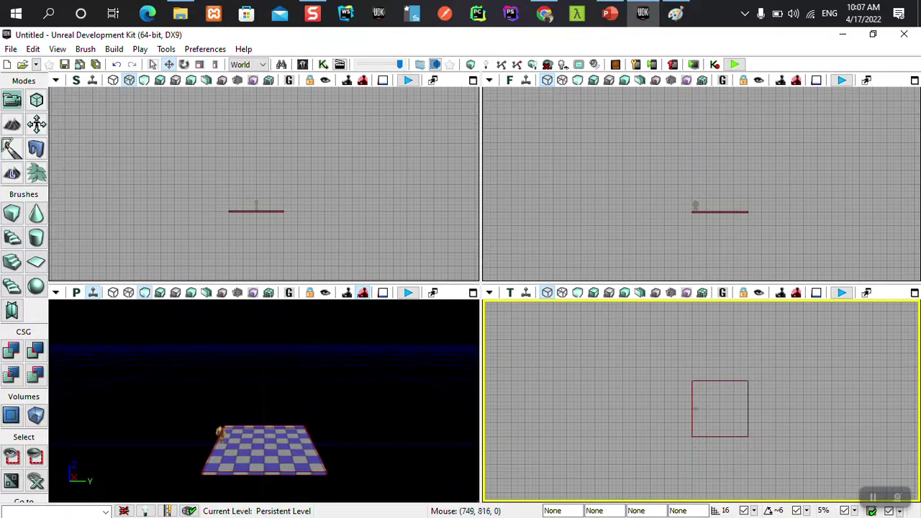
{"action": "left_click", "coordinate": [915, 292]}
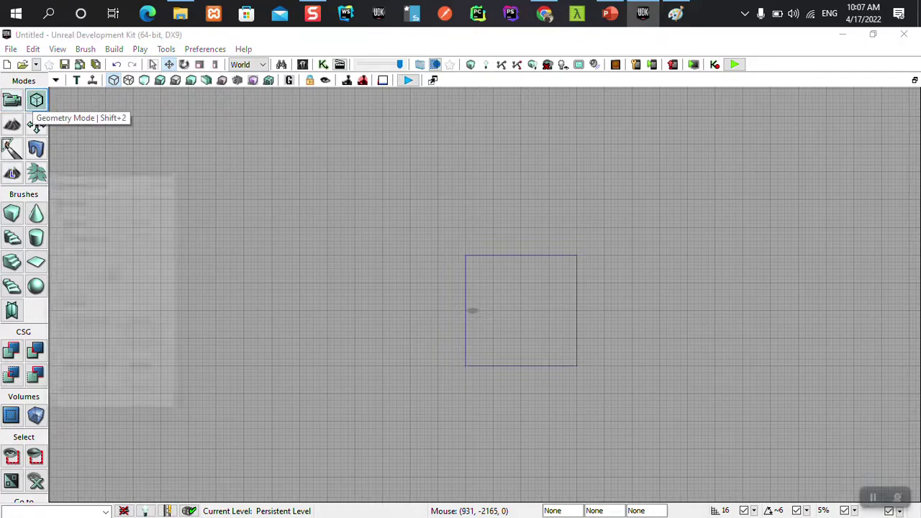
{"action": "left_click", "coordinate": [36, 100]}
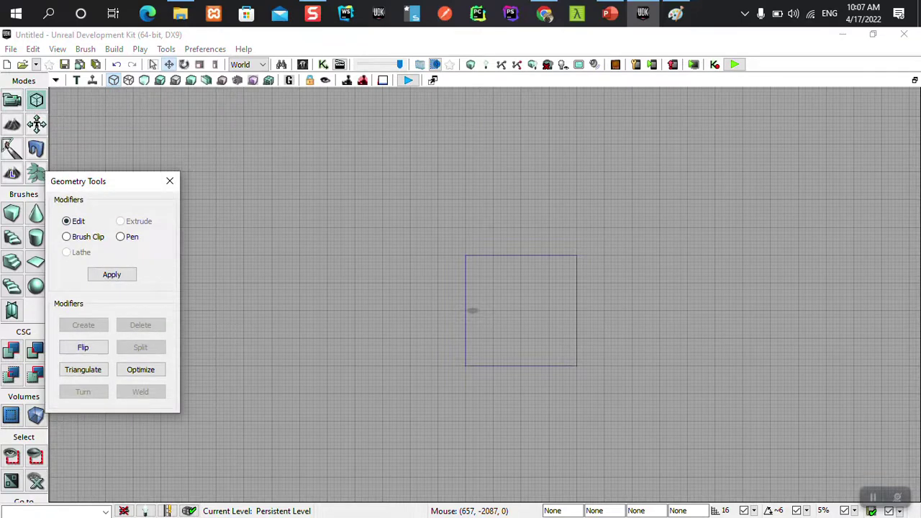
{"action": "left_click", "coordinate": [472, 310]}
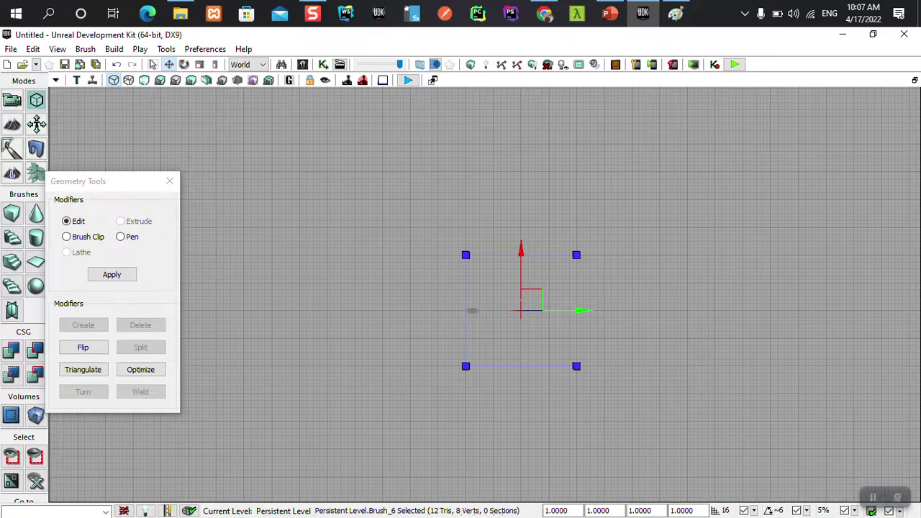
Drag the brush's left vertices further left and its top edge upward
{"action": "left_click", "coordinate": [466, 255]}
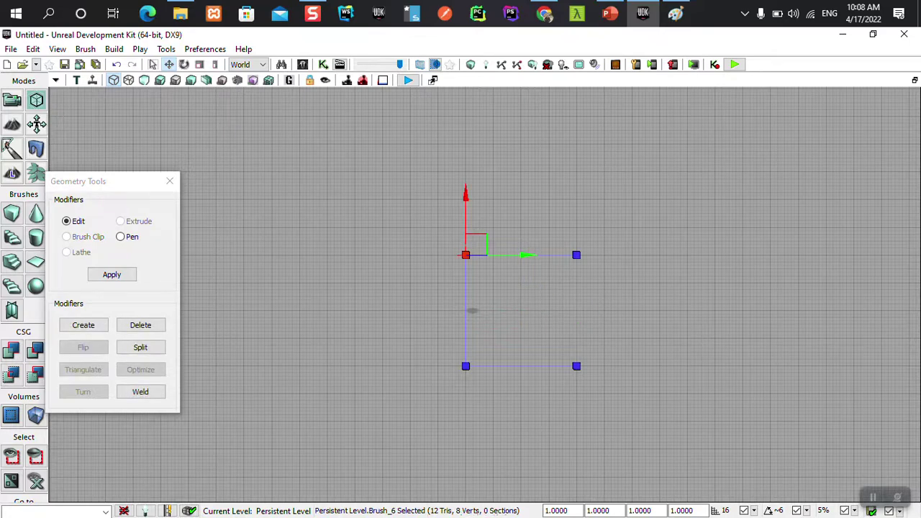
{"action": "left_click", "coordinate": [465, 367], "text": "ctrl"}
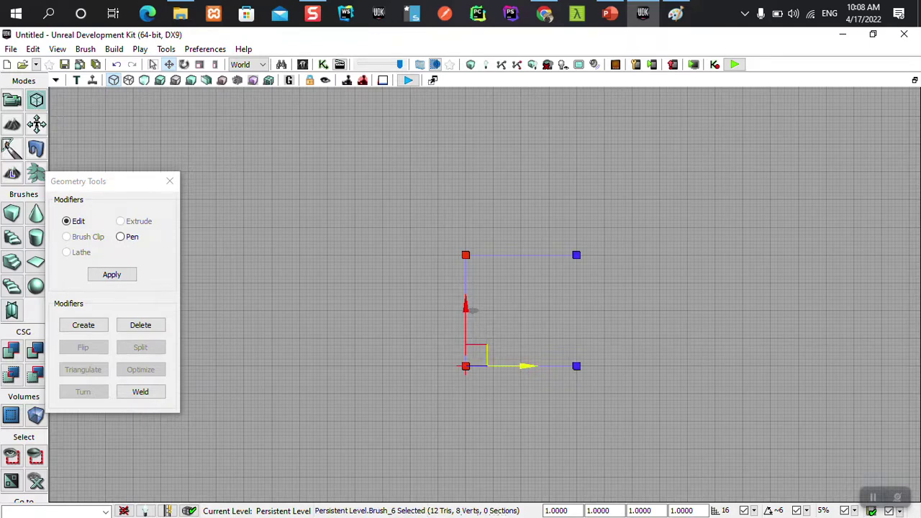
{"action": "left_click_drag", "start_coordinate": [525, 366], "coordinate": [276, 366]}
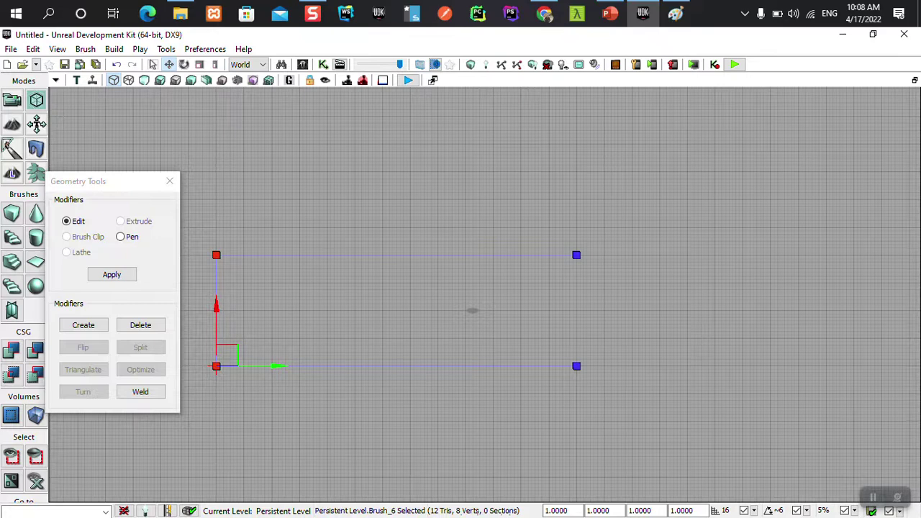
{"action": "left_click", "coordinate": [216, 366], "text": "ctrl"}
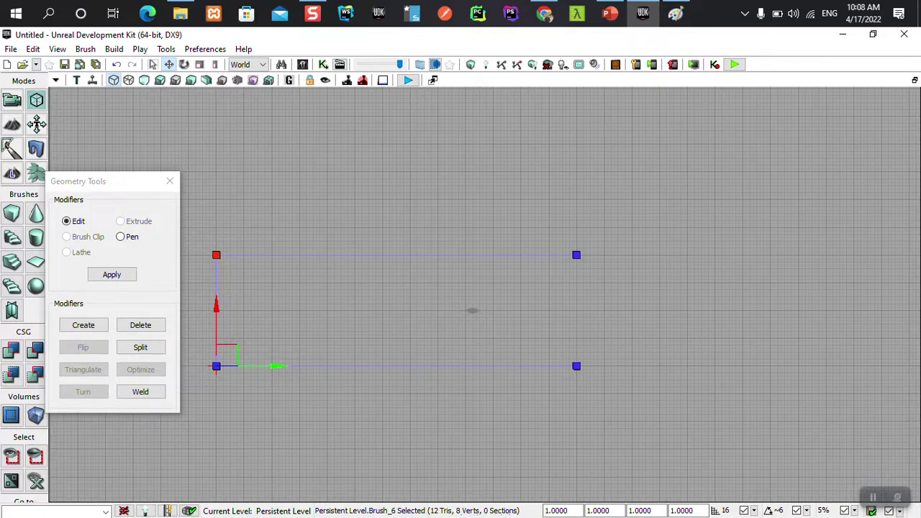
{"action": "left_click", "coordinate": [576, 255], "text": "ctrl"}
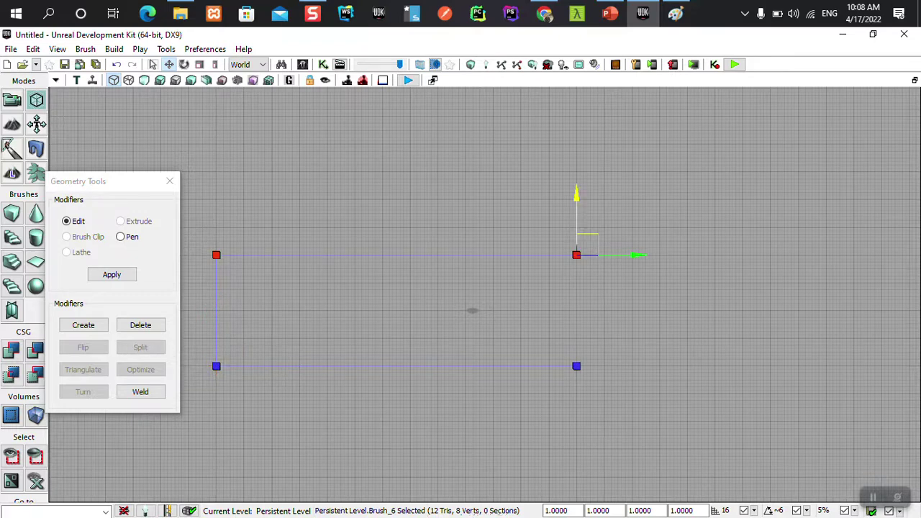
{"action": "left_click_drag", "start_coordinate": [587, 244], "coordinate": [586, 105]}
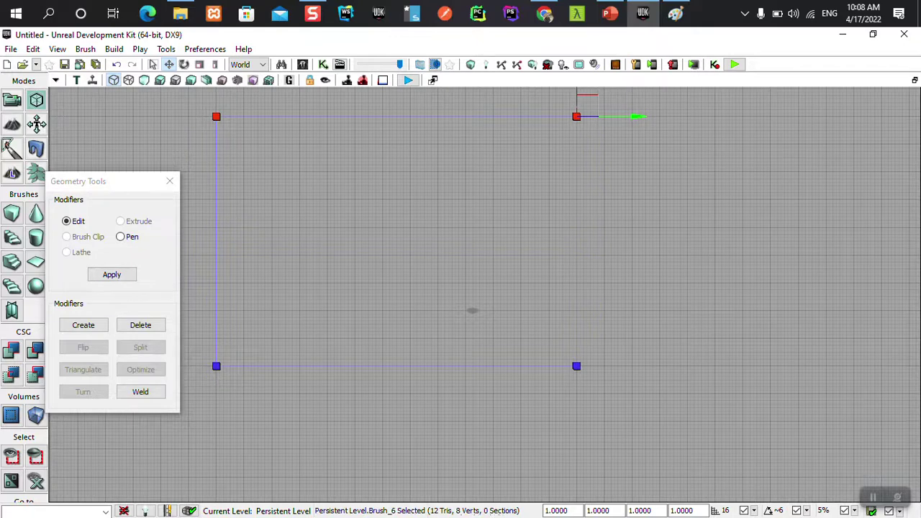
{"action": "left_click", "coordinate": [216, 116], "text": "ctrl"}
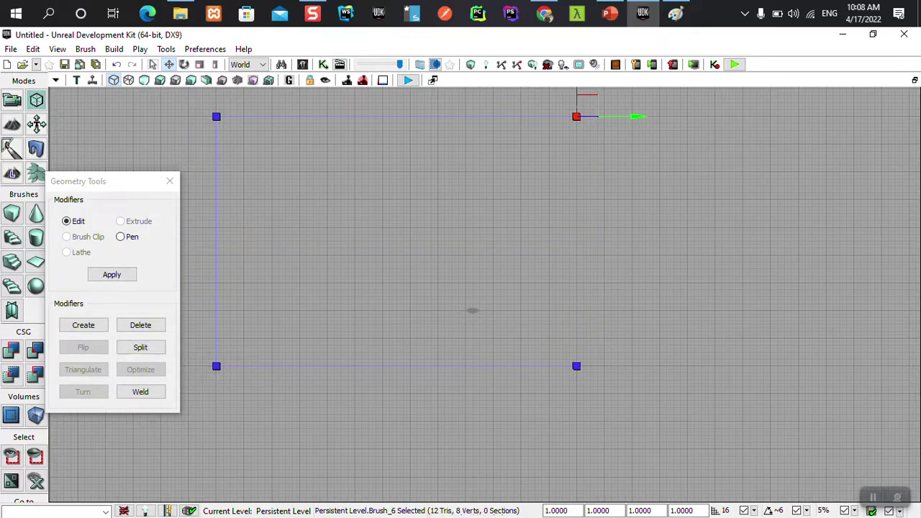
Stretch the right side outward and pull the bottom edge down, then clear the selection
{"action": "left_click", "coordinate": [576, 366], "text": "ctrl"}
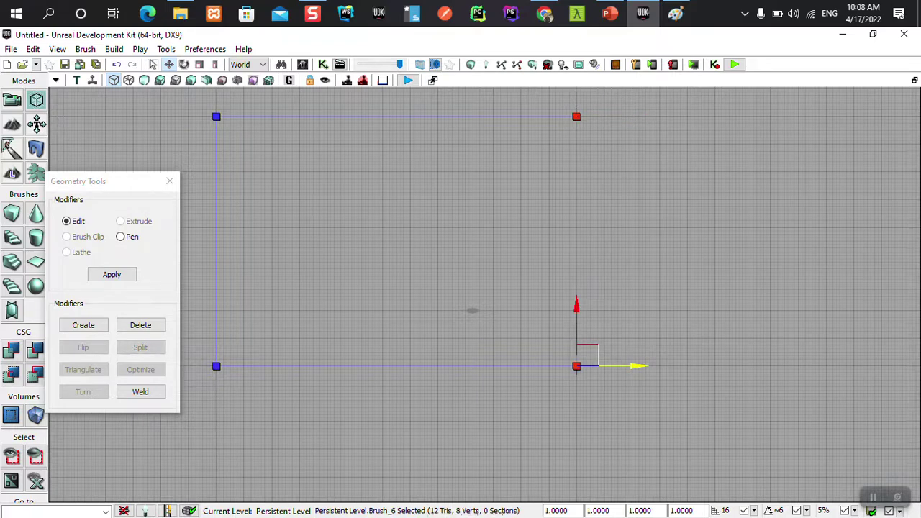
{"action": "mouse_move", "coordinate": [586, 355]}
{"action": "left_mouse_down"}
{"action": "mouse_move", "coordinate": [805, 352]}
{"action": "mouse_move", "coordinate": [798, 373]}
{"action": "left_mouse_up"}
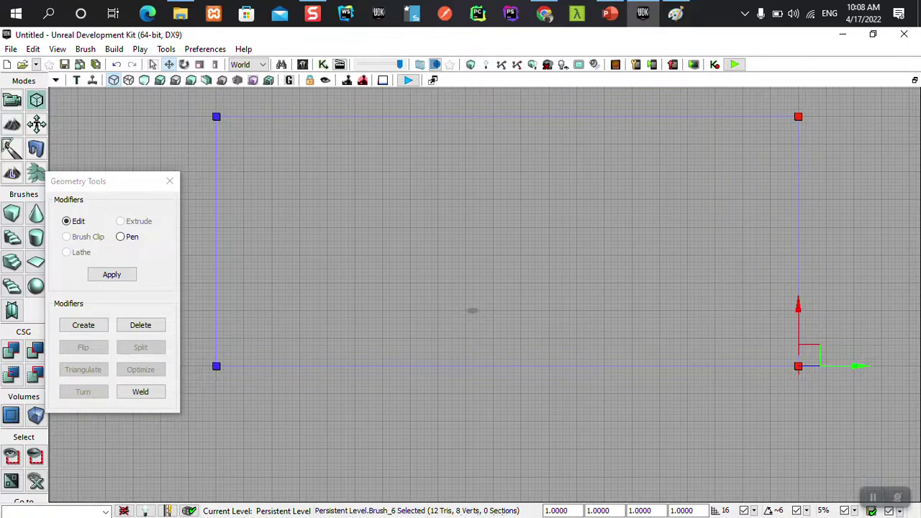
{"action": "left_click", "coordinate": [798, 117], "text": "ctrl"}
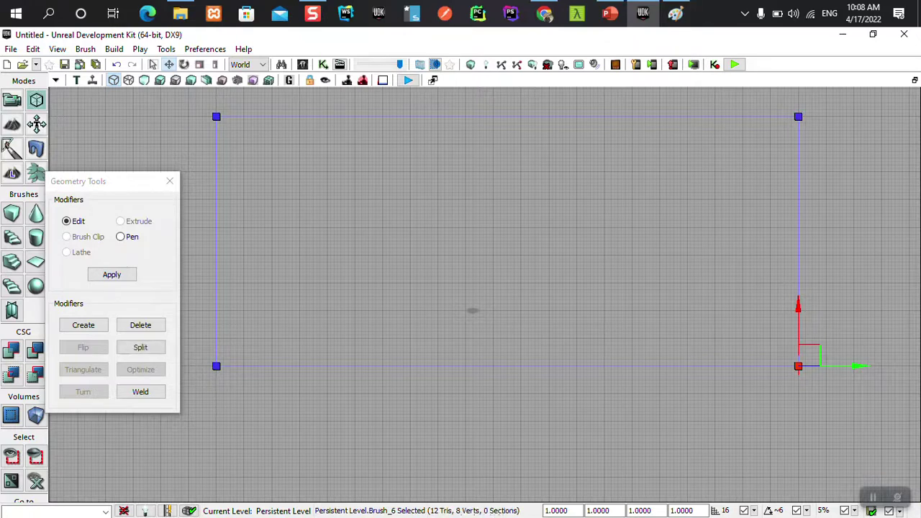
{"action": "left_click", "coordinate": [216, 366], "text": "ctrl"}
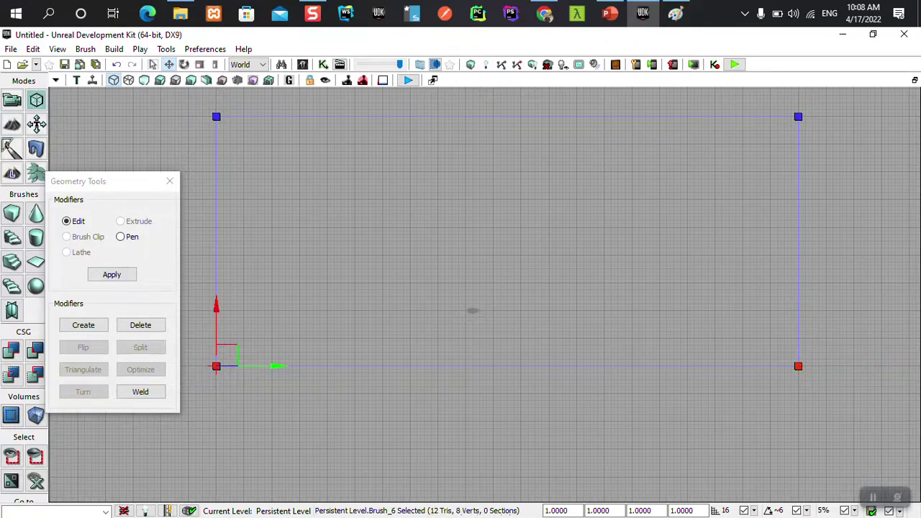
{"action": "left_click_drag", "start_coordinate": [229, 354], "coordinate": [229, 465]}
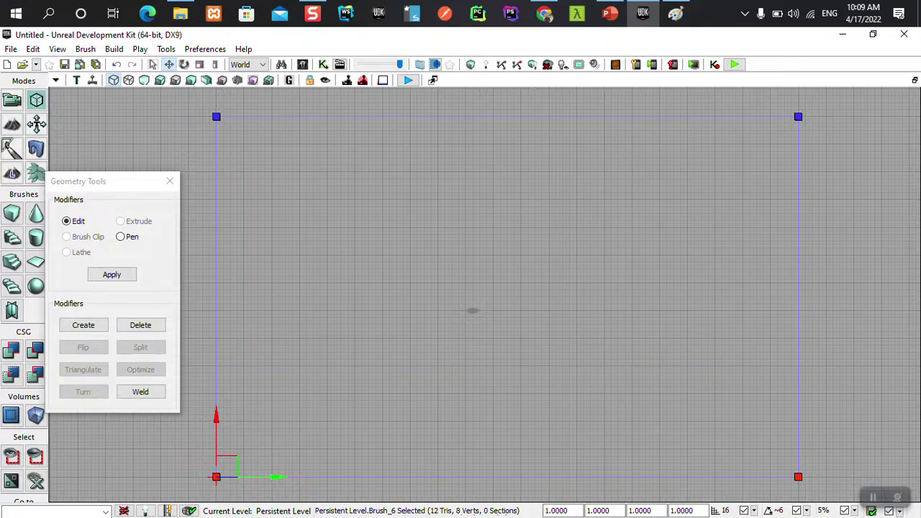
{"action": "key", "text": "Escape"}
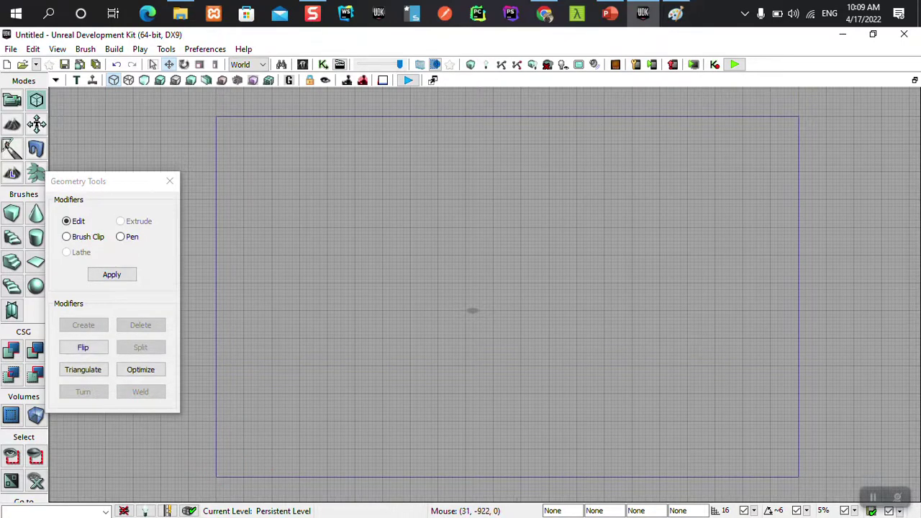
Zoom out, reselect the builder brush, and raise its top edge much higher
{"action": "scroll", "coordinate": [471, 310], "scroll_direction": "down", "scroll_amount": 1}
{"action": "scroll", "coordinate": [446, 309], "scroll_direction": "down", "scroll_amount": 1}
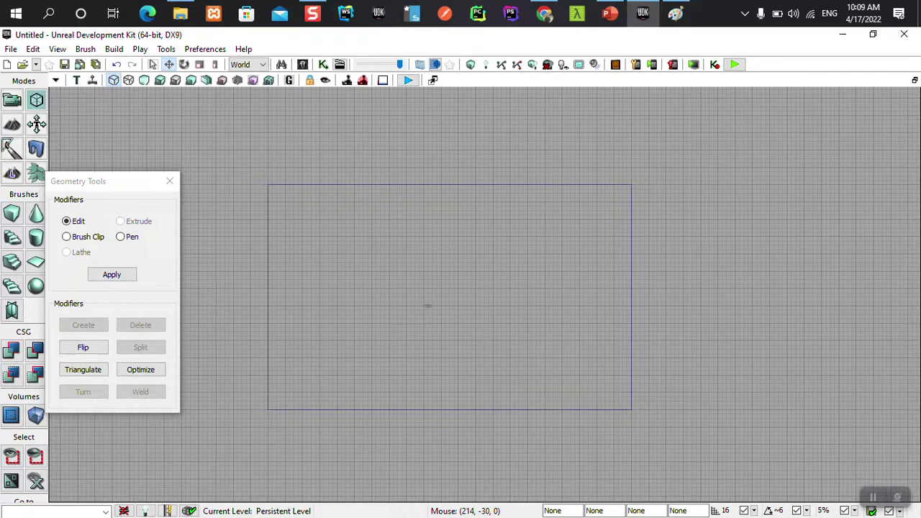
{"action": "scroll", "coordinate": [428, 306], "scroll_direction": "down", "scroll_amount": 1}
{"action": "scroll", "coordinate": [435, 292], "scroll_direction": "down", "scroll_amount": 1}
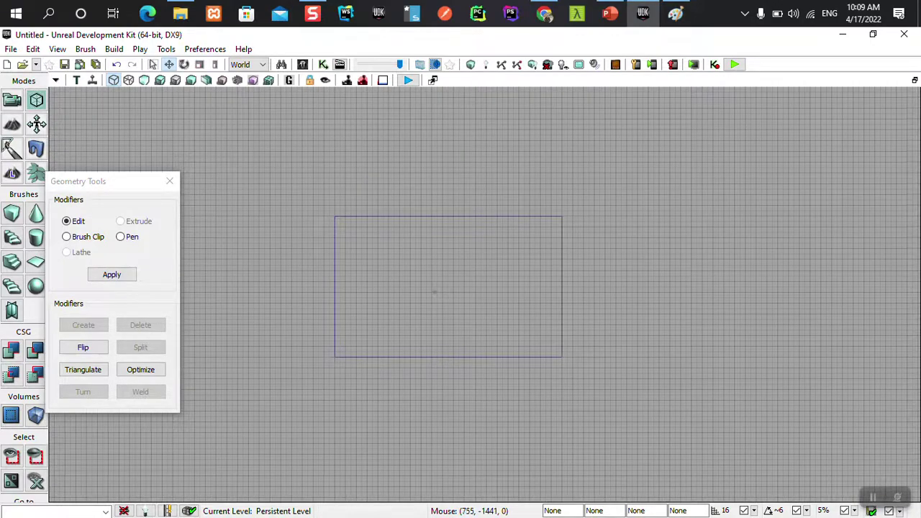
{"action": "left_click_drag", "start_coordinate": [435, 292], "coordinate": [436, 292]}
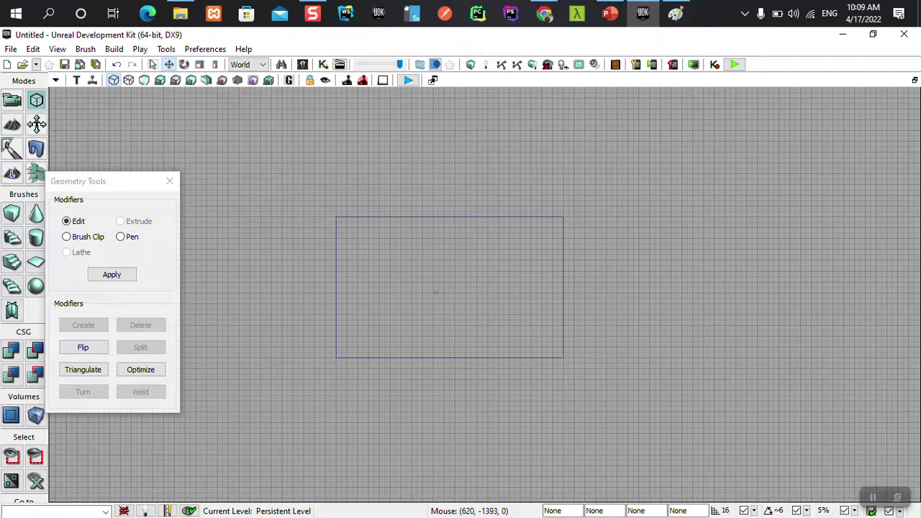
{"action": "left_click", "coordinate": [436, 292]}
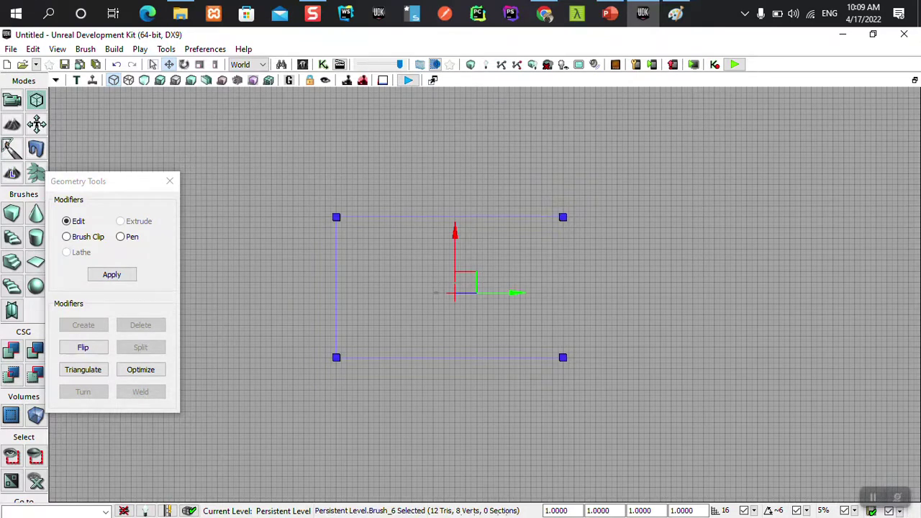
{"action": "left_click", "coordinate": [336, 217]}
{"action": "left_click", "coordinate": [563, 217], "text": "ctrl"}
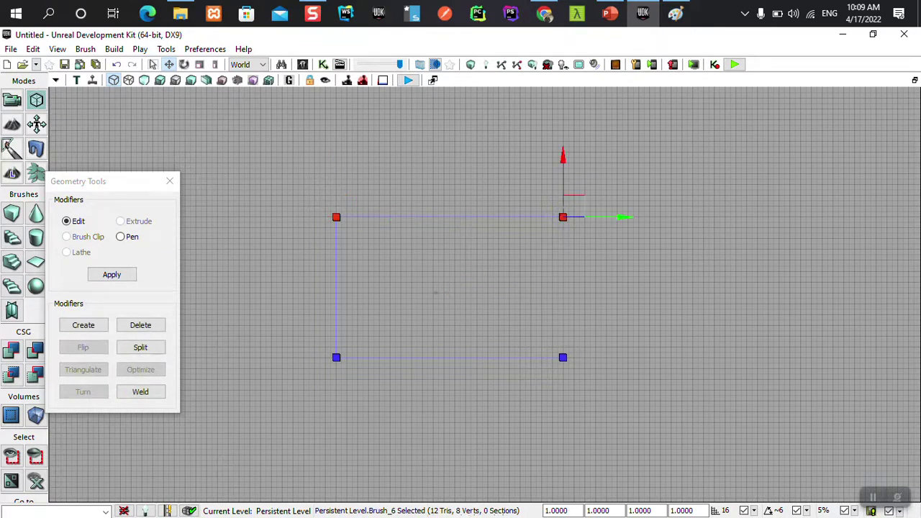
{"action": "left_click_drag", "start_coordinate": [562, 157], "coordinate": [567, 63]}
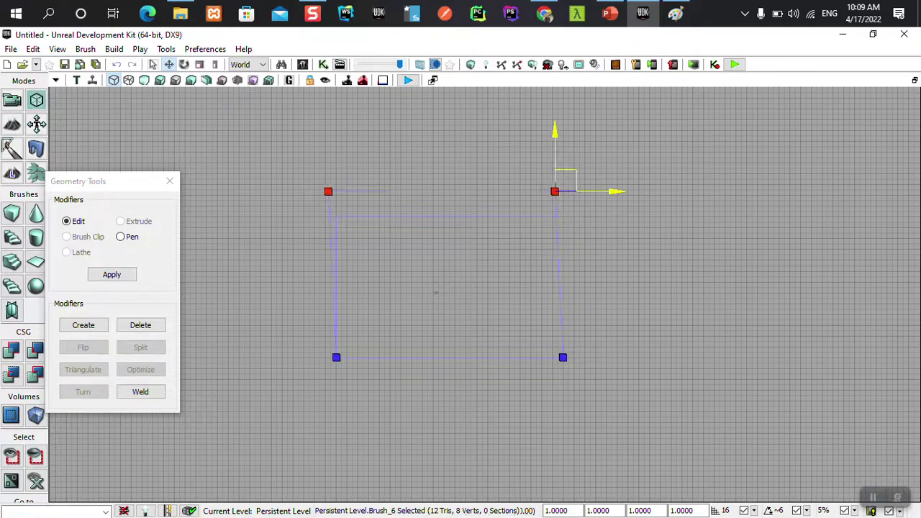
{"action": "left_click_drag", "start_coordinate": [567, 123], "coordinate": [561, 119]}
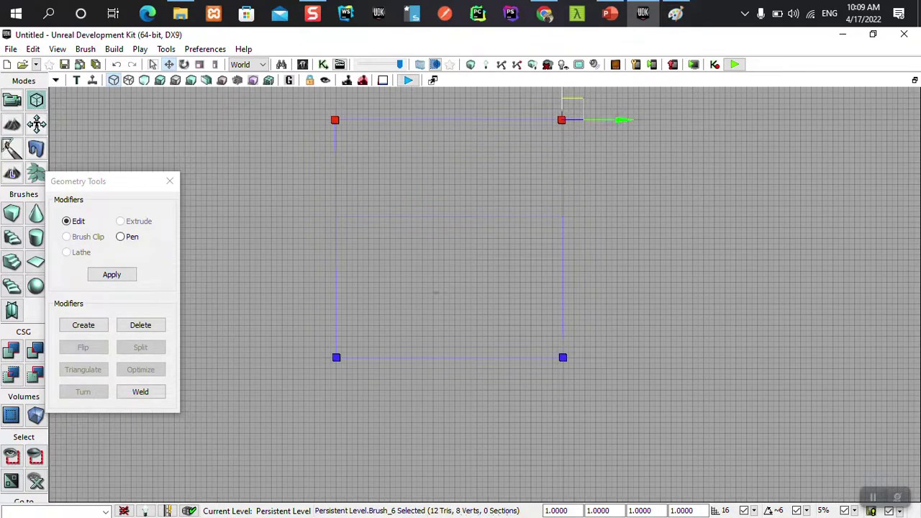
Push the brush's right side outward and pull its bottom edge down further
{"action": "left_click", "coordinate": [335, 119], "text": "ctrl"}
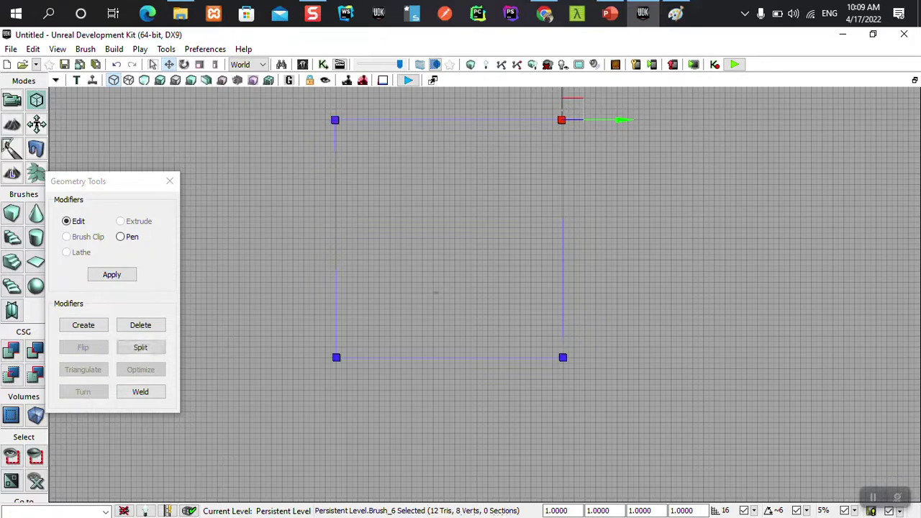
{"action": "left_click", "coordinate": [562, 357], "text": "ctrl"}
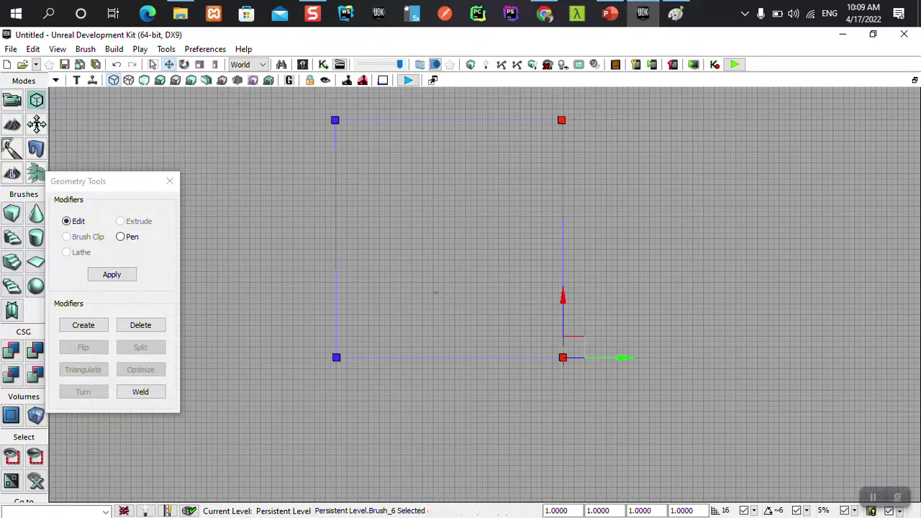
{"action": "left_click_drag", "start_coordinate": [575, 347], "coordinate": [808, 348]}
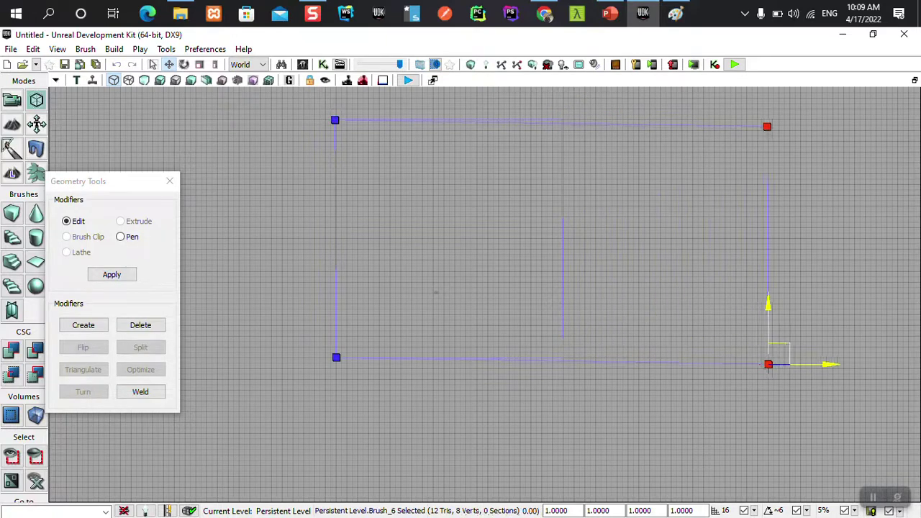
{"action": "left_click_drag", "start_coordinate": [807, 348], "coordinate": [805, 348]}
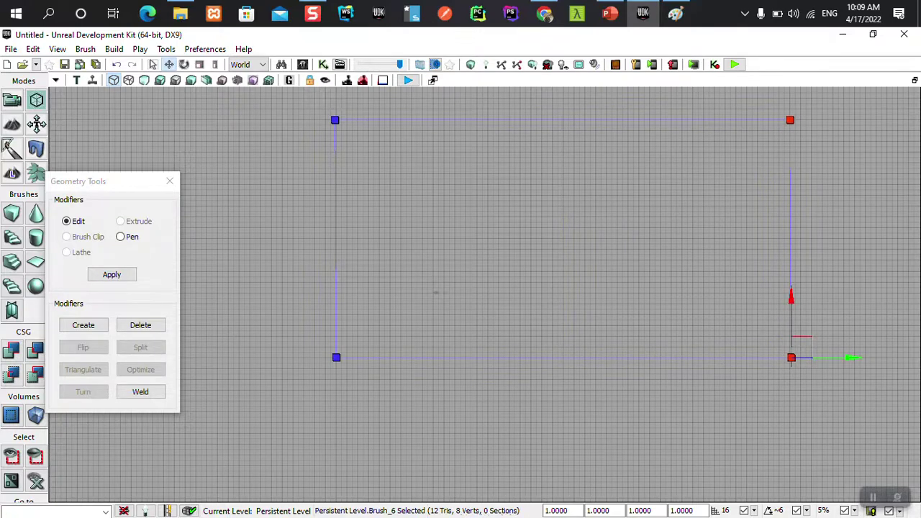
{"action": "left_click", "coordinate": [789, 119], "text": "ctrl"}
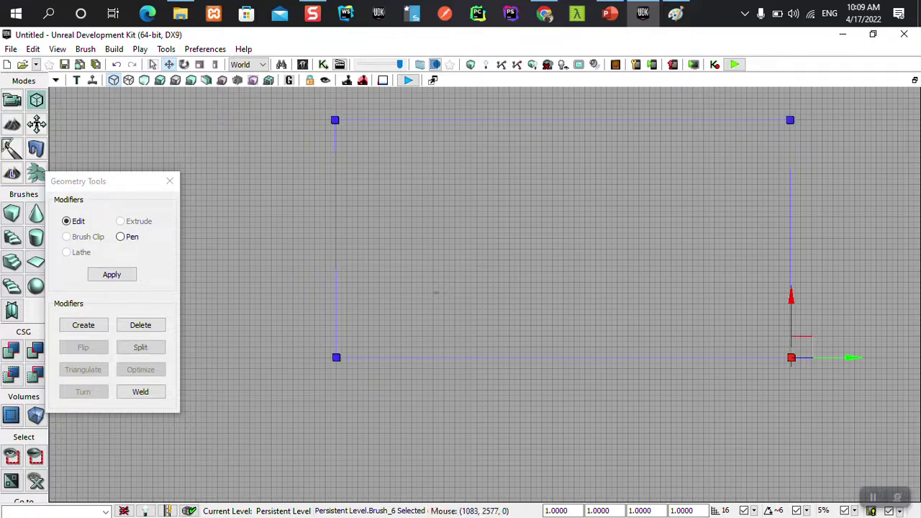
{"action": "left_click_drag", "start_coordinate": [806, 348], "coordinate": [804, 348]}
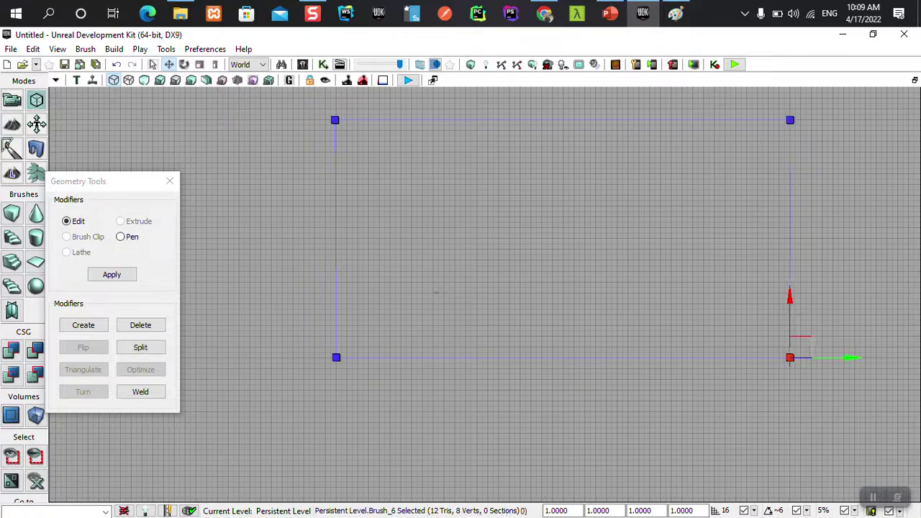
{"action": "left_click", "coordinate": [336, 357], "text": "ctrl"}
{"action": "left_click_drag", "start_coordinate": [347, 347], "coordinate": [347, 463]}
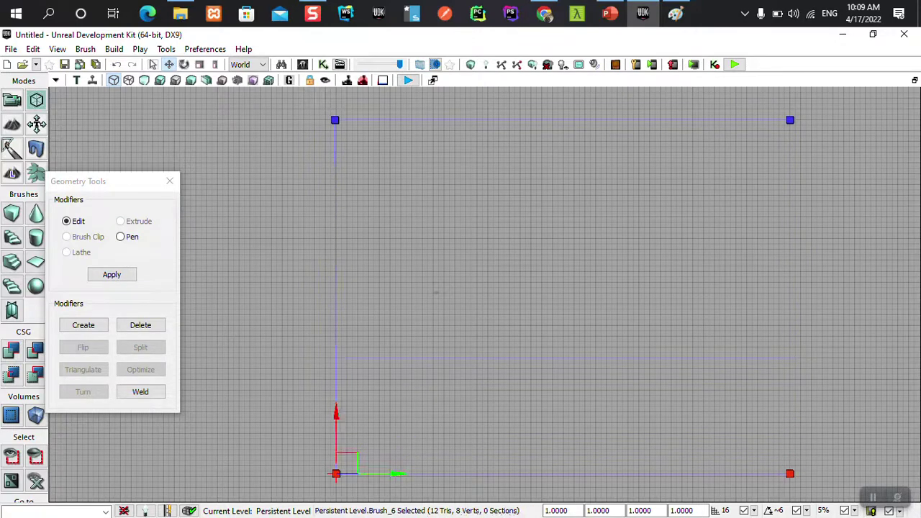
{"action": "left_click", "coordinate": [346, 463]}
Box-select both left vertices and stretch the brush's left edge further left
{"action": "left_click", "coordinate": [435, 293]}
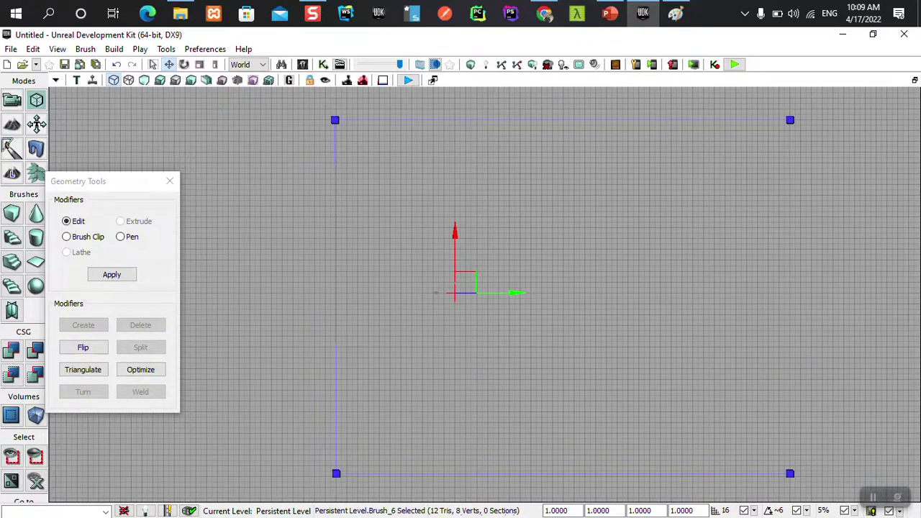
{"action": "left_click_drag", "start_coordinate": [299, 102], "coordinate": [367, 497], "text": "ctrl+alt"}
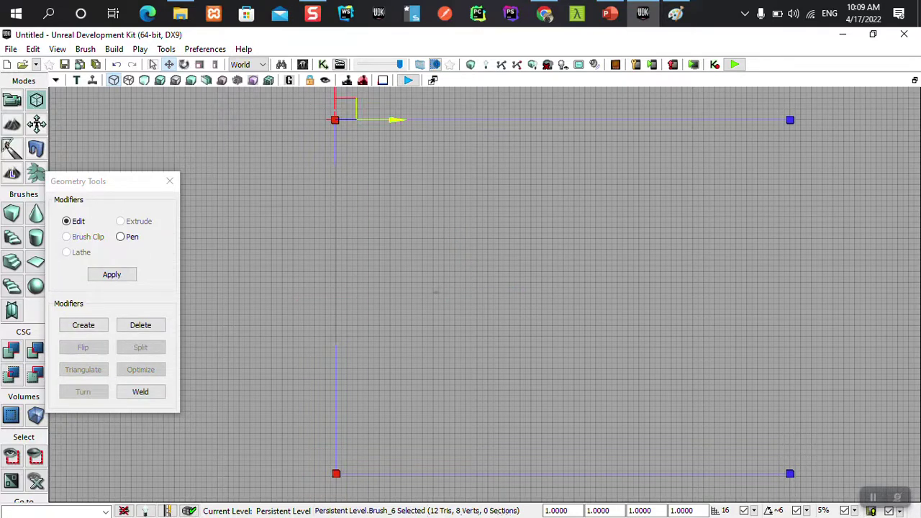
{"action": "left_click_drag", "start_coordinate": [395, 120], "coordinate": [256, 120]}
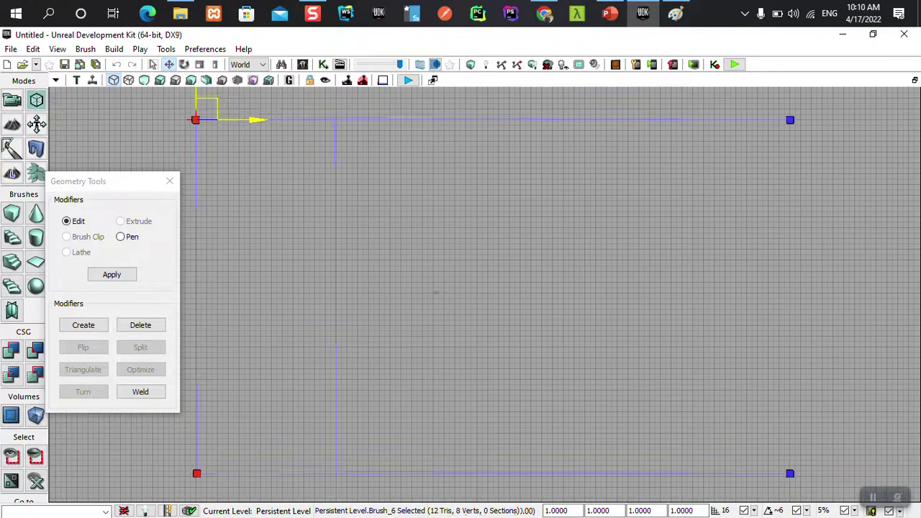
{"action": "key", "text": "Escape"}
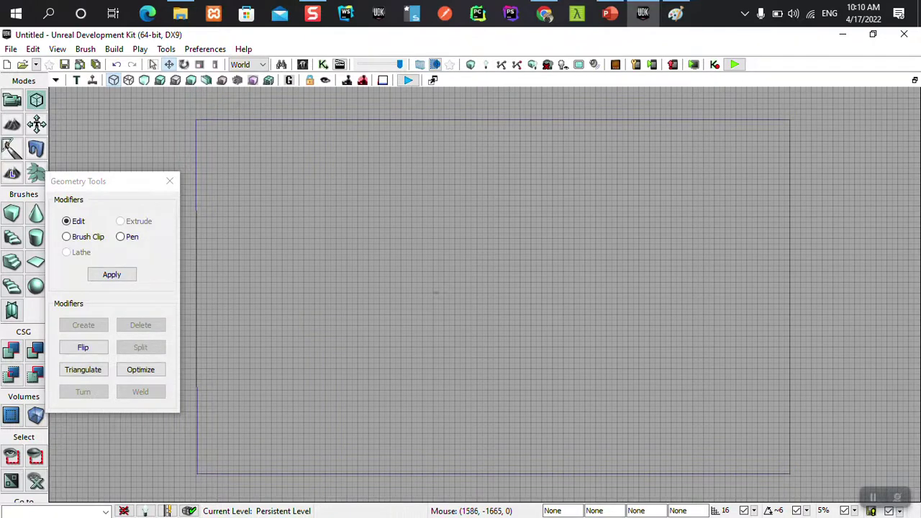
Nudge the whole brush slightly right and return to the four-viewport layout
{"action": "left_click", "coordinate": [435, 293]}
{"action": "left_click_drag", "start_coordinate": [466, 282], "coordinate": [467, 282]}
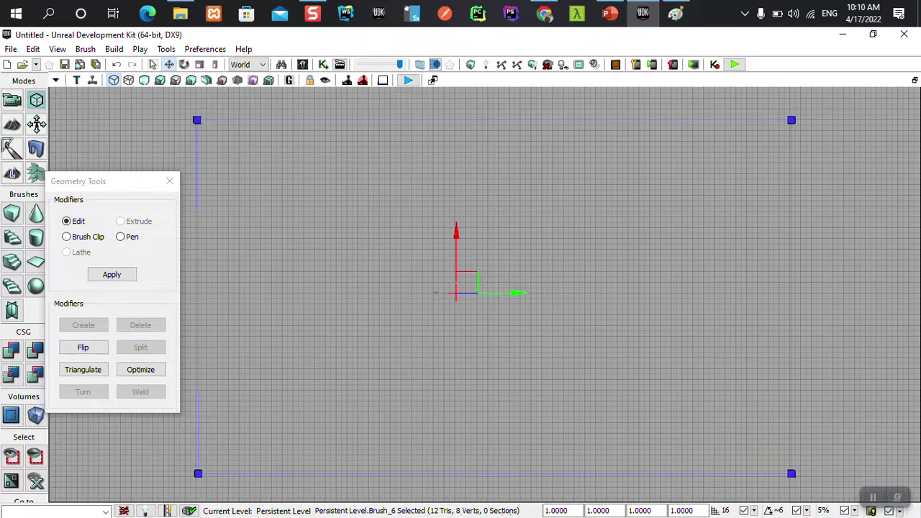
{"action": "left_click", "coordinate": [196, 119]}
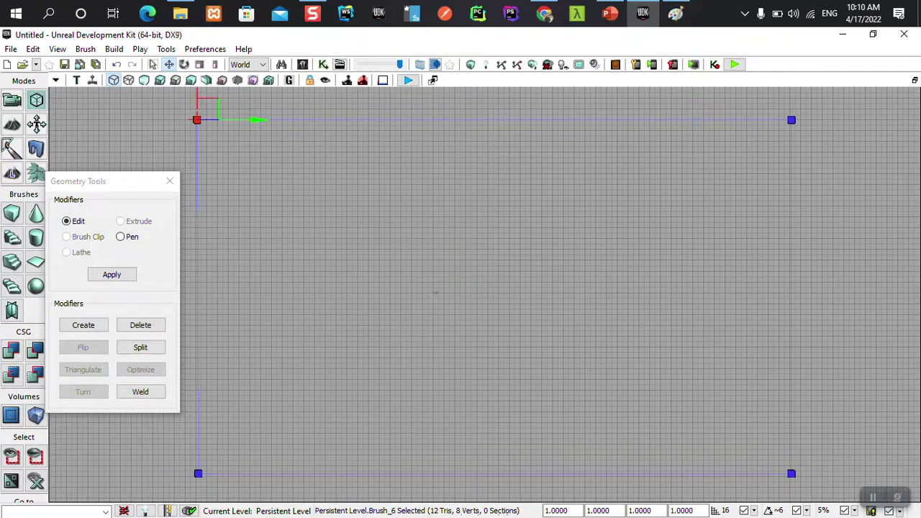
{"action": "left_click", "coordinate": [791, 119], "text": "ctrl"}
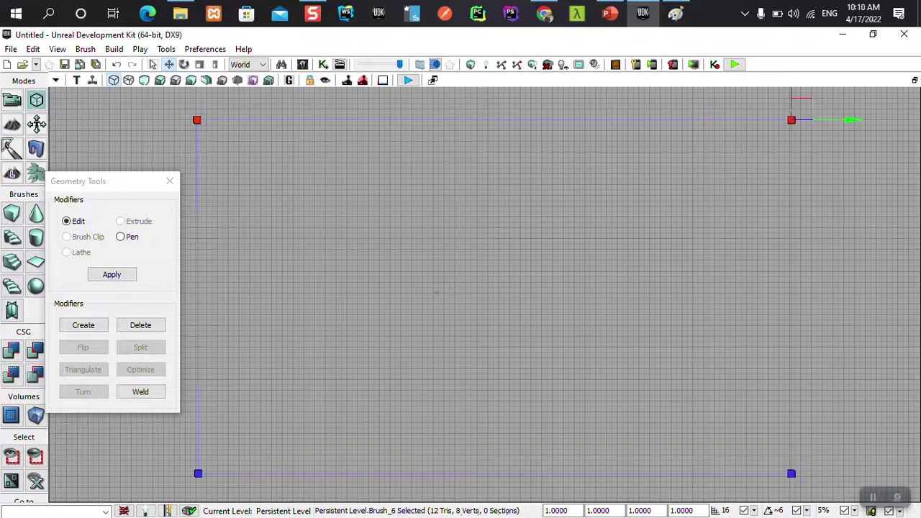
{"action": "left_click", "coordinate": [436, 292]}
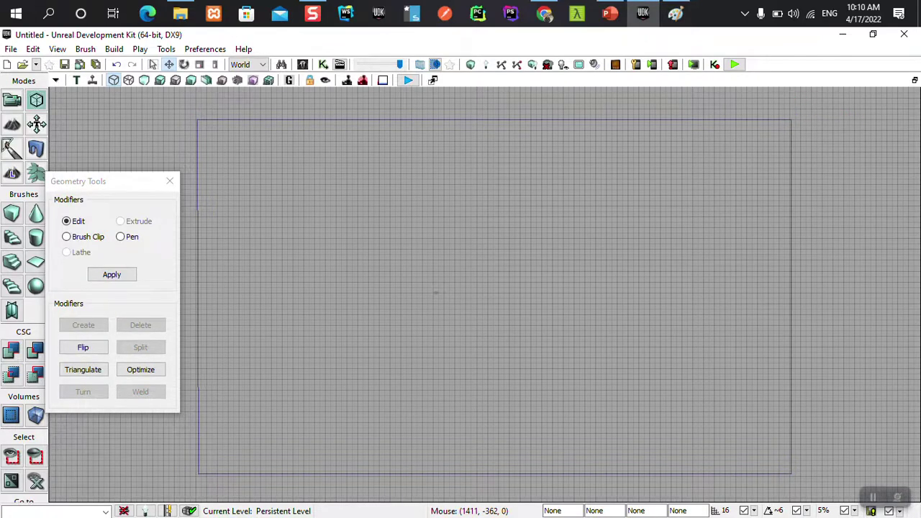
{"action": "key", "text": "ctrl+shift+m"}
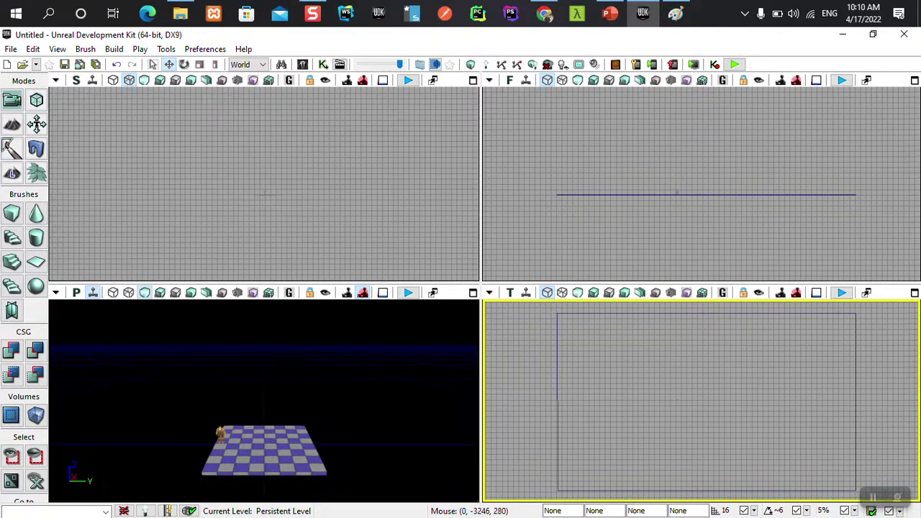
{"action": "left_click", "coordinate": [265, 194]}
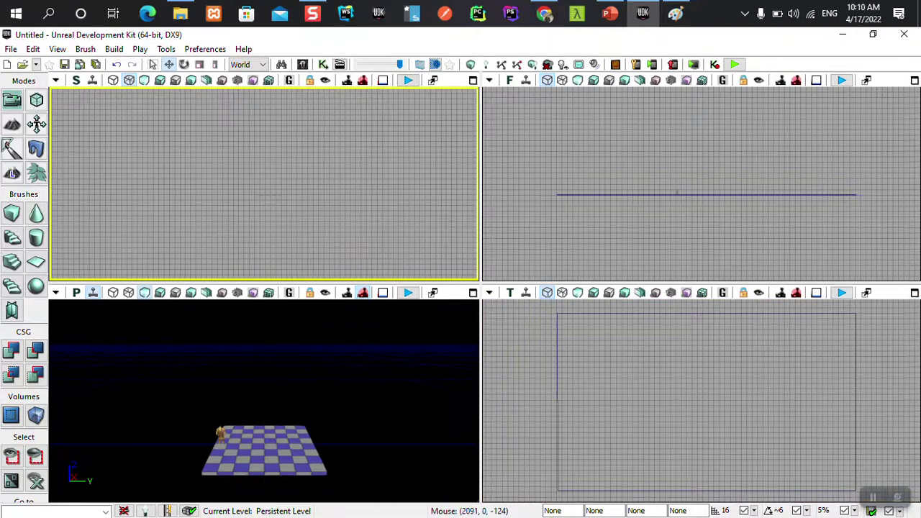
{"action": "scroll", "coordinate": [265, 195], "scroll_direction": "up", "scroll_amount": 3}
{"action": "scroll", "coordinate": [266, 184], "scroll_direction": "up", "scroll_amount": 2}
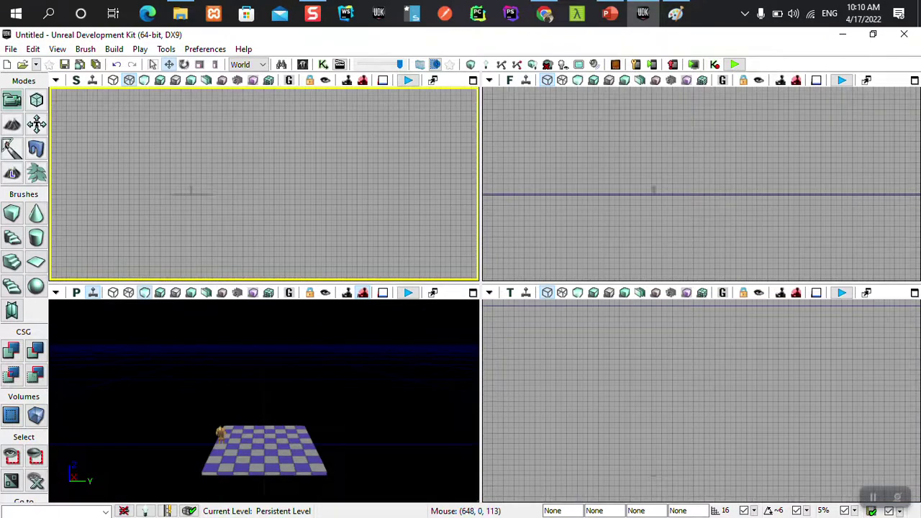
{"action": "scroll", "coordinate": [701, 179], "scroll_direction": "up", "scroll_amount": 2}
{"action": "scroll", "coordinate": [702, 180], "scroll_direction": "down", "scroll_amount": 2}
{"action": "scroll", "coordinate": [701, 179], "scroll_direction": "down", "scroll_amount": 2}
{"action": "scroll", "coordinate": [701, 180], "scroll_direction": "down", "scroll_amount": 2}
{"action": "scroll", "coordinate": [673, 186], "scroll_direction": "up", "scroll_amount": 2}
{"action": "scroll", "coordinate": [673, 187], "scroll_direction": "up", "scroll_amount": 2}
{"action": "scroll", "coordinate": [673, 186], "scroll_direction": "up", "scroll_amount": 1}
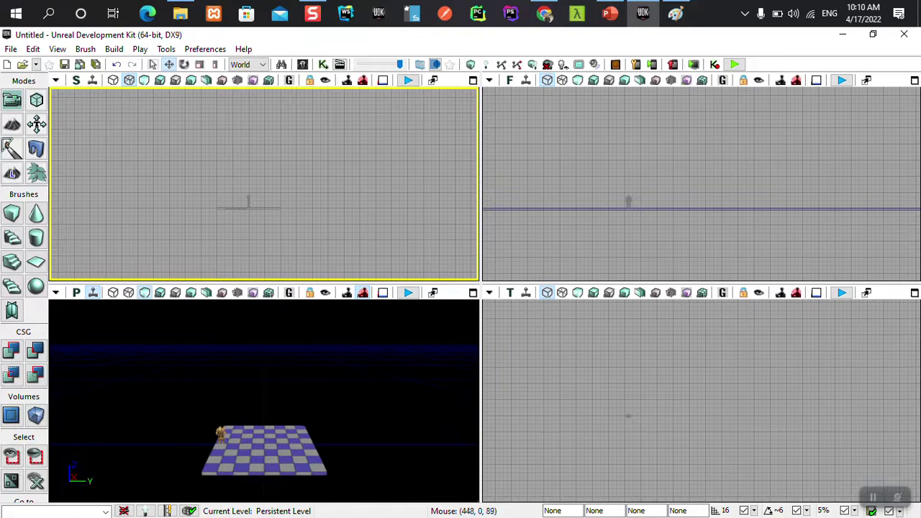
{"action": "scroll", "coordinate": [702, 183], "scroll_direction": "down", "scroll_amount": 2}
{"action": "scroll", "coordinate": [702, 184], "scroll_direction": "down", "scroll_amount": 1}
{"action": "scroll", "coordinate": [702, 184], "scroll_direction": "down", "scroll_amount": 1}
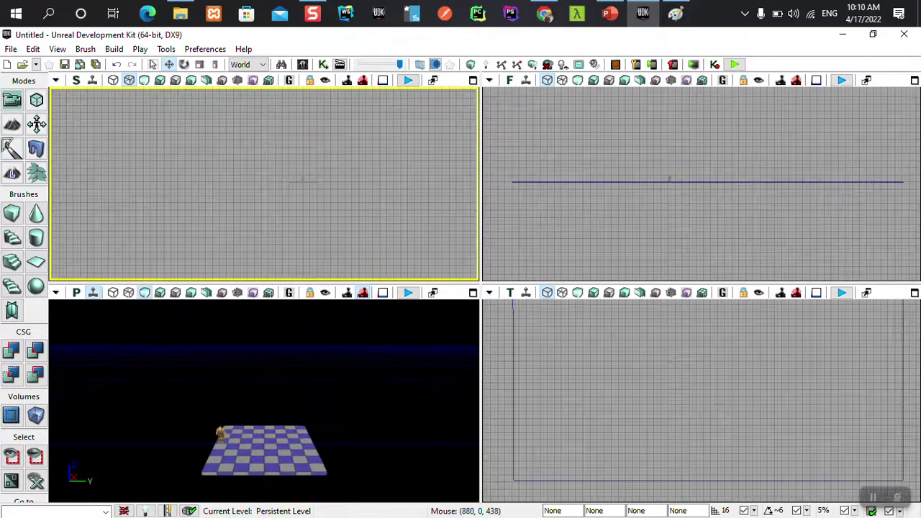
{"action": "left_click_drag", "start_coordinate": [702, 183], "coordinate": [689, 182]}
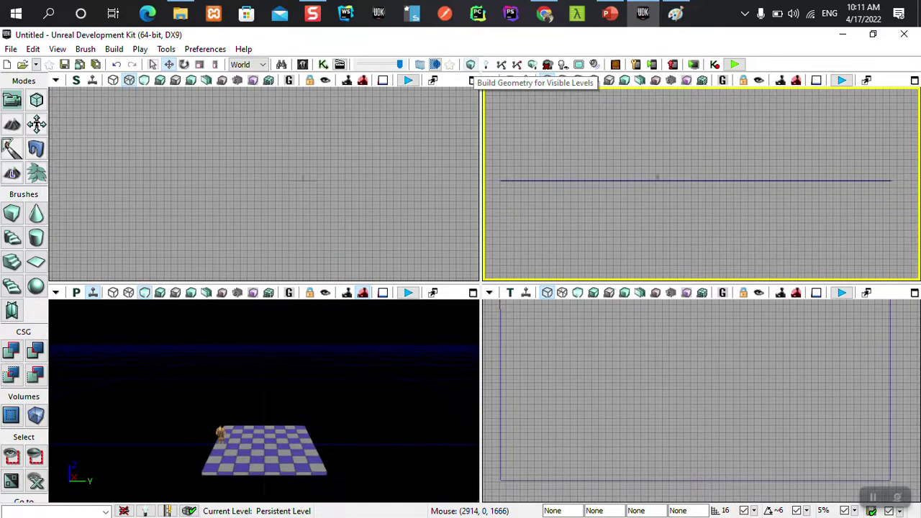
{"action": "left_click", "coordinate": [471, 65]}
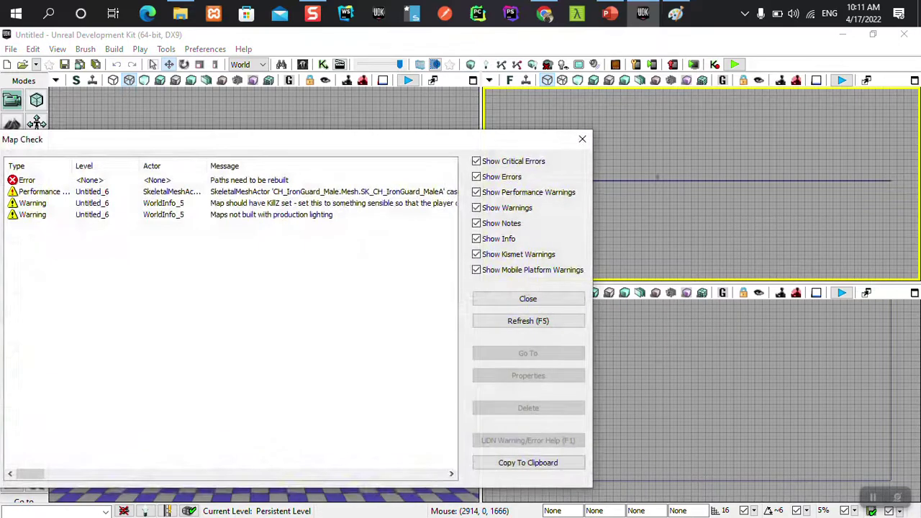
Dismiss the Map Check results, maximize the Perspective view, and pull the camera back over the floor
{"action": "left_click", "coordinate": [529, 299]}
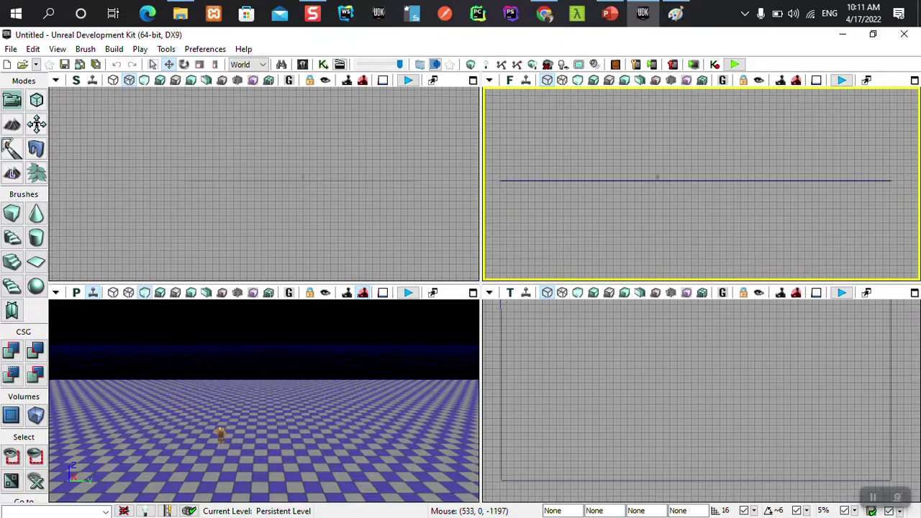
{"action": "left_click", "coordinate": [702, 399]}
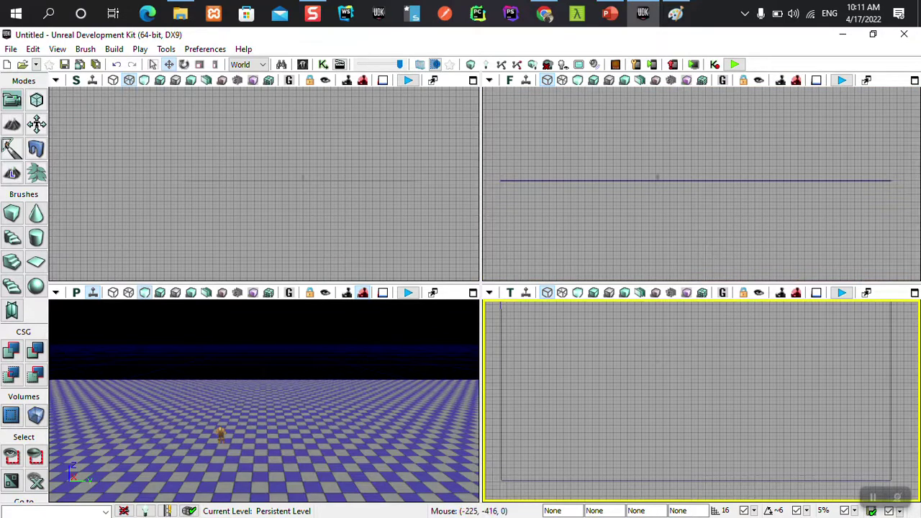
{"action": "left_click", "coordinate": [473, 292]}
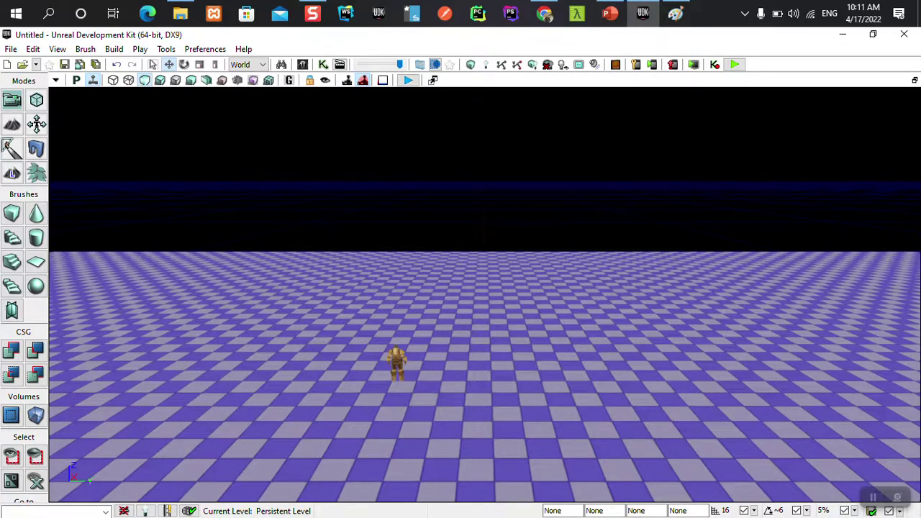
{"action": "mouse_move", "coordinate": [461, 303]}
{"action": "left_mouse_down"}
{"action": "mouse_move", "coordinate": [446, 338]}
{"action": "mouse_move", "coordinate": [446, 394]}
{"action": "left_mouse_up"}
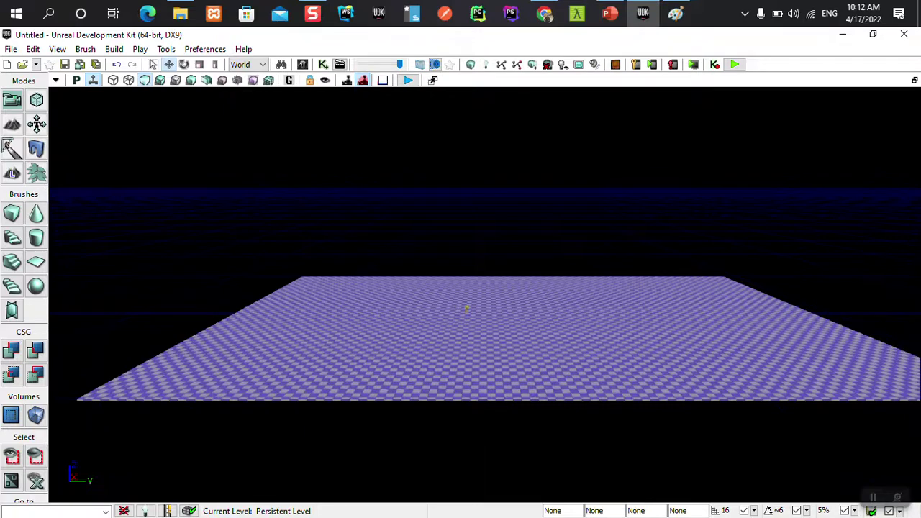
Restore the four-viewport layout with the perspective view showing the large checkered floor
{"action": "left_click", "coordinate": [914, 80]}
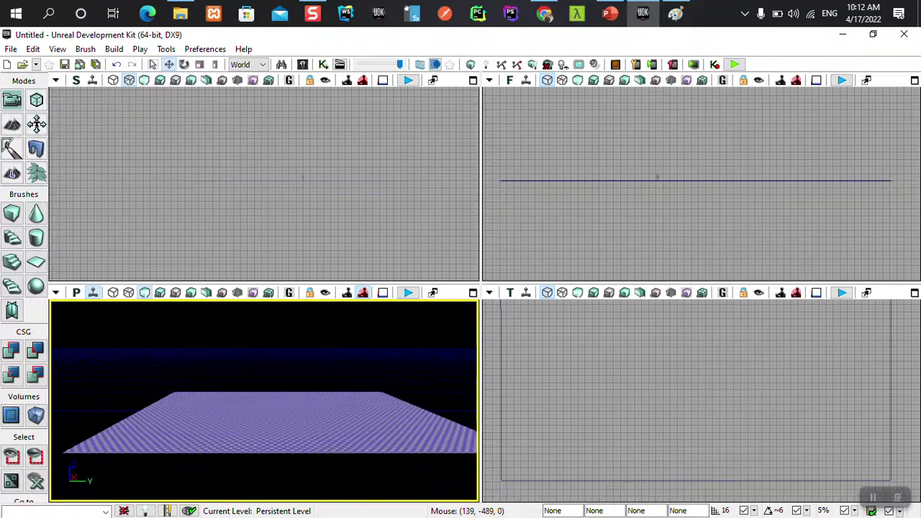
Maximize the Top viewport to show one corner of the enlarged floor's outline from above
{"action": "left_click", "coordinate": [698, 392]}
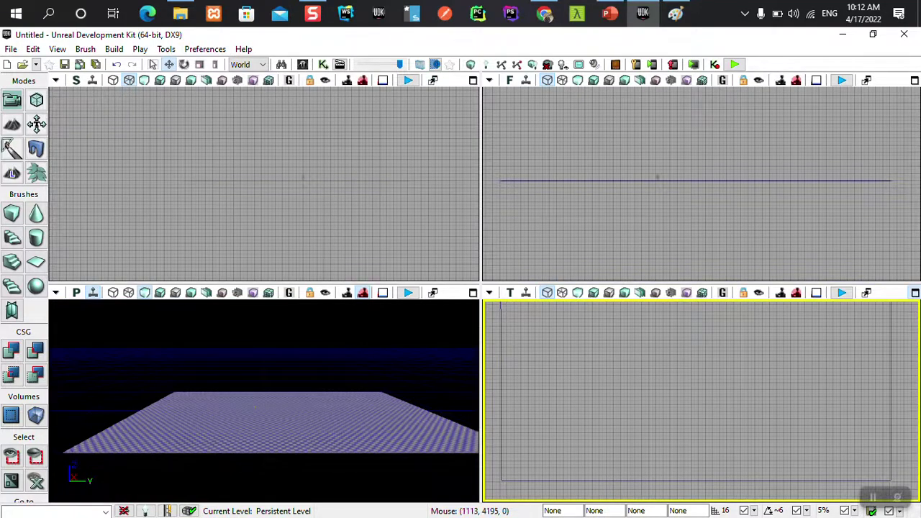
{"action": "left_click", "coordinate": [914, 293]}
{"action": "scroll", "coordinate": [474, 269], "scroll_direction": "up", "scroll_amount": 3}
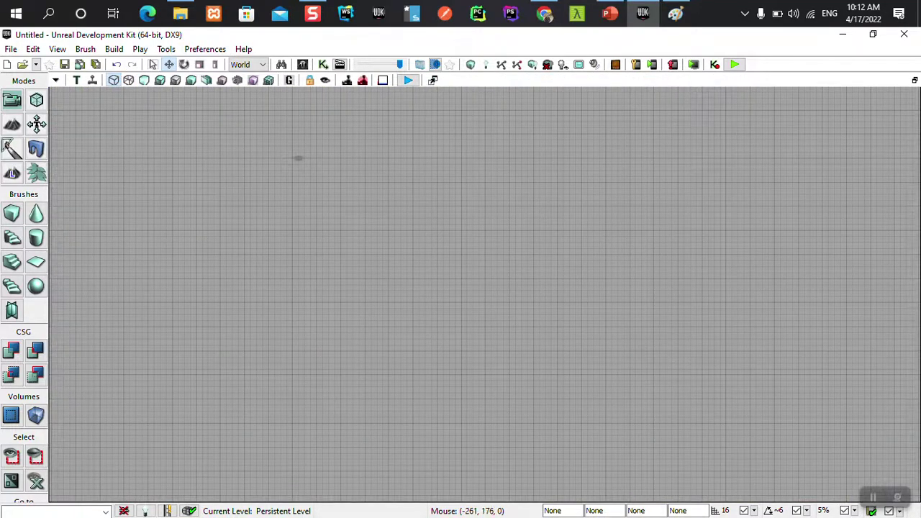
{"action": "scroll", "coordinate": [474, 288], "scroll_direction": "down", "scroll_amount": 2}
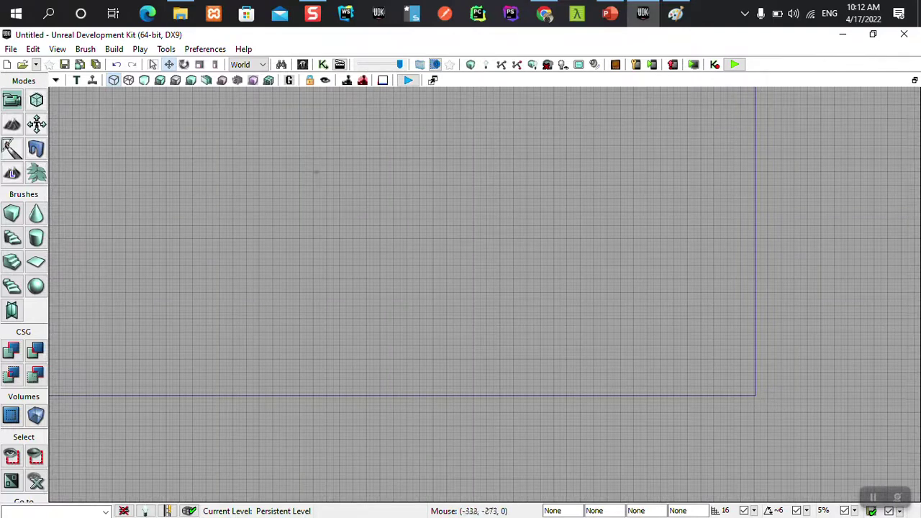